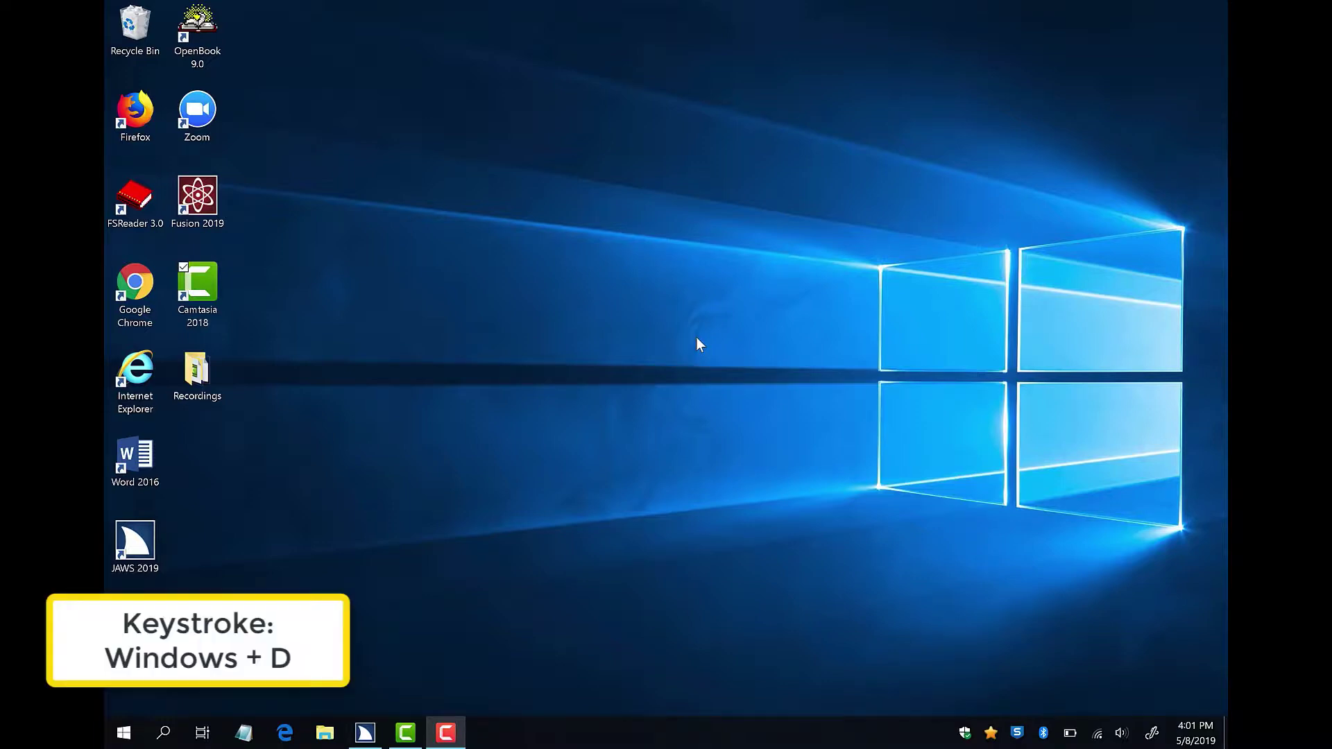
Show the Windows desktop with Windows+D so its program shortcuts are visible.
key("super+d")
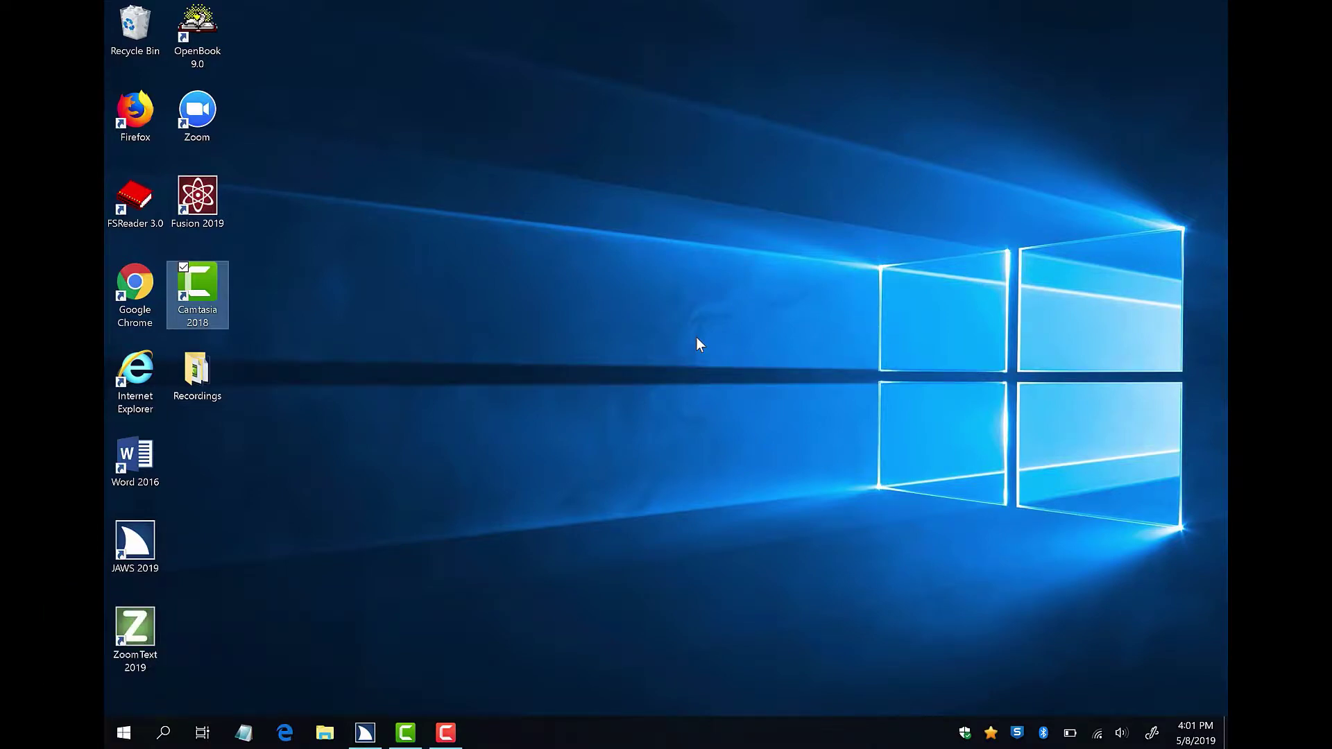
Launch Firefox from its desktop shortcut and load gmail.com.
key("f")
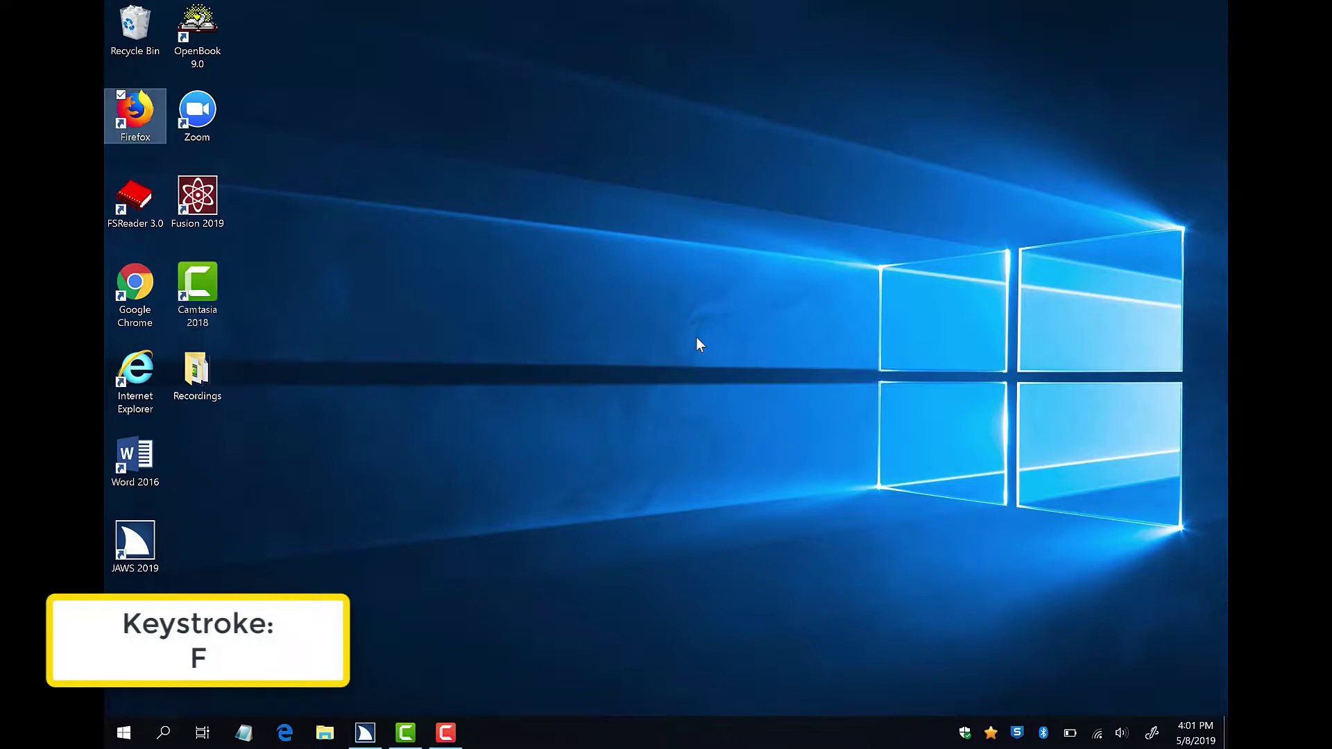
key("Return")
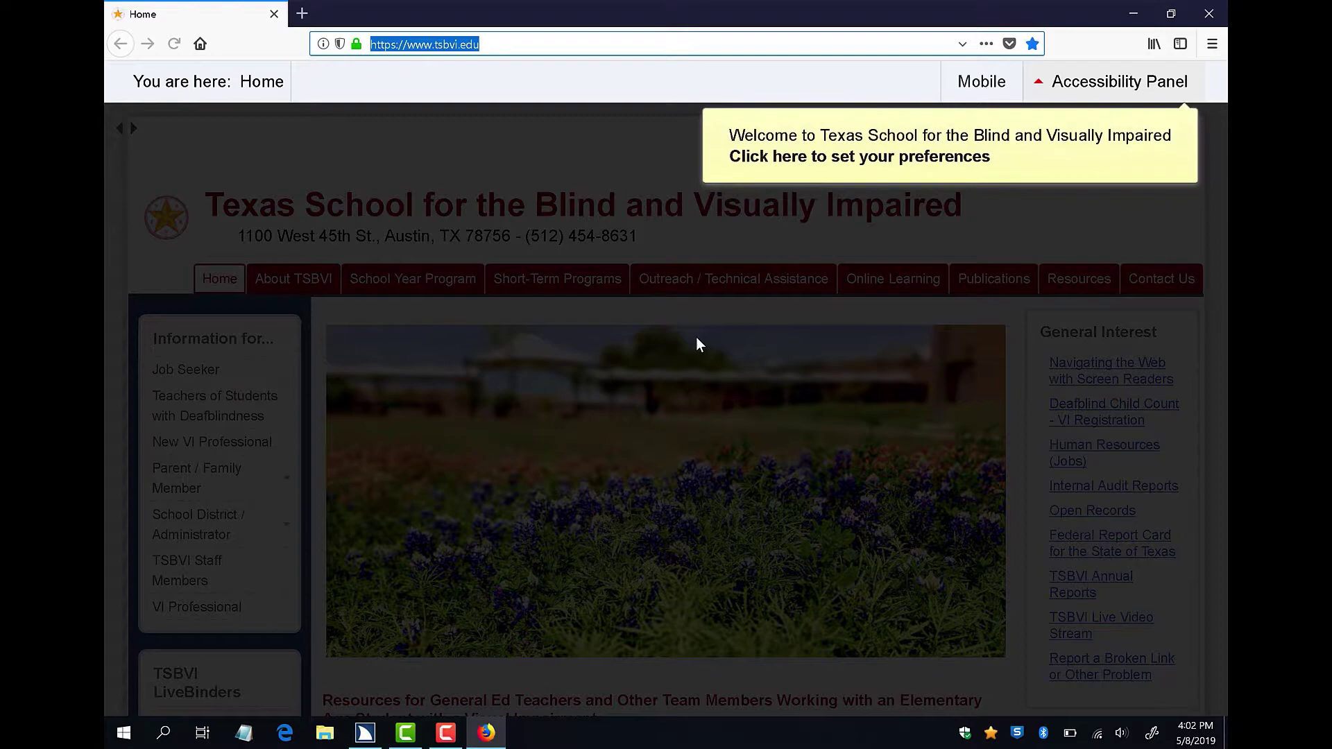
type("gmail.com/")
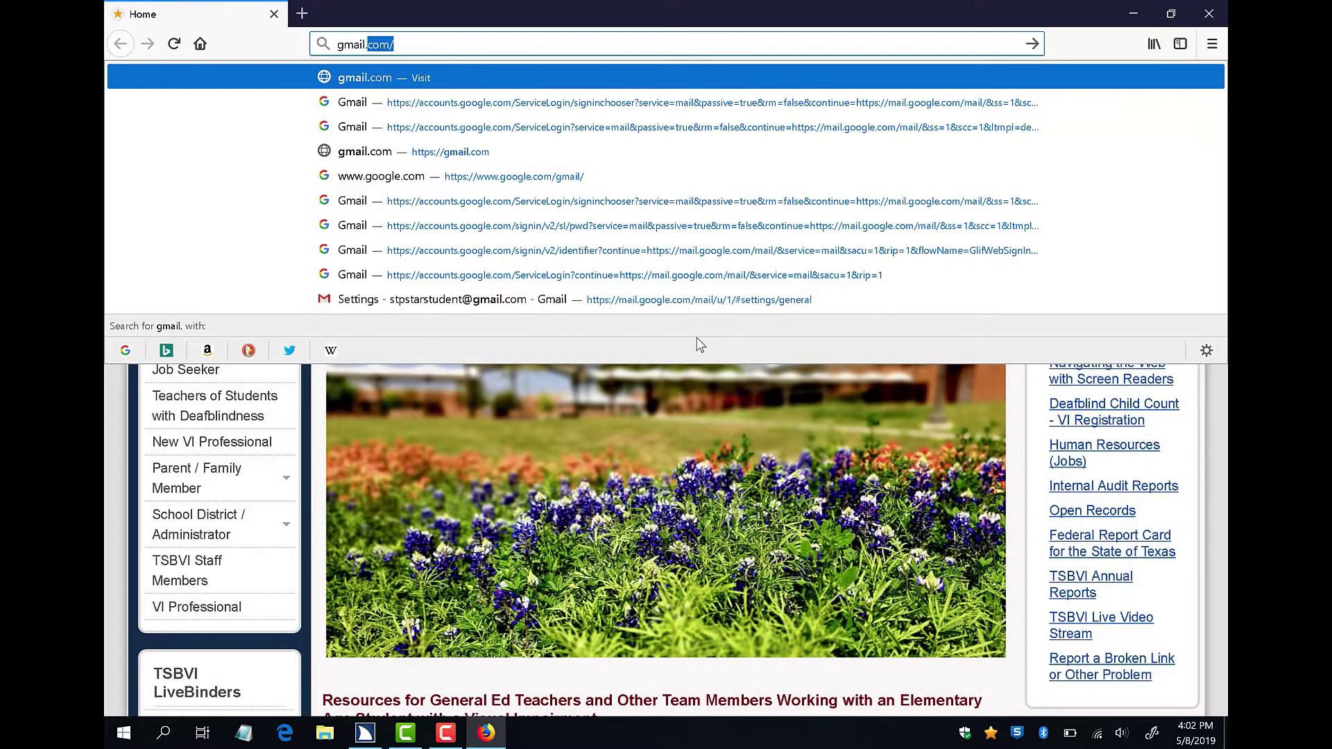
key("Return")
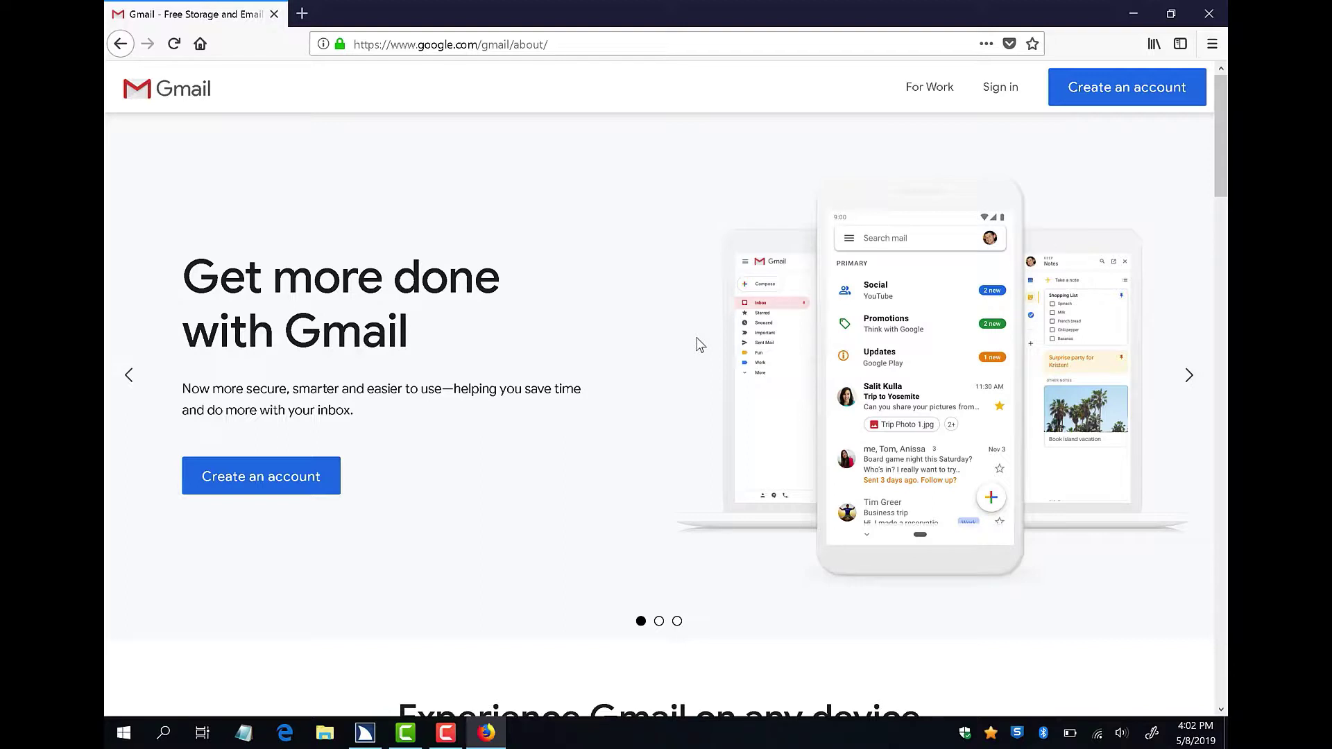
Move down the Gmail about page past the logo and For Work to the Sign in link and follow it.
key("Down")
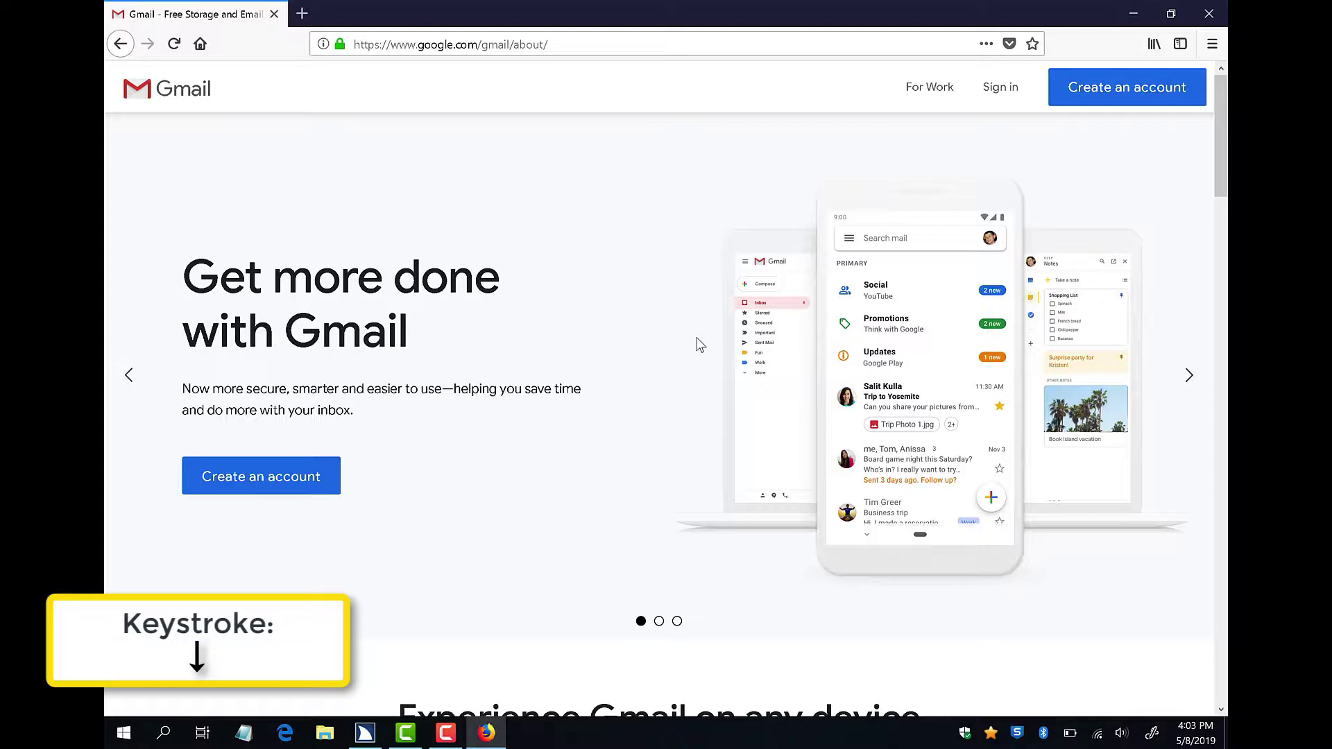
key("Down")
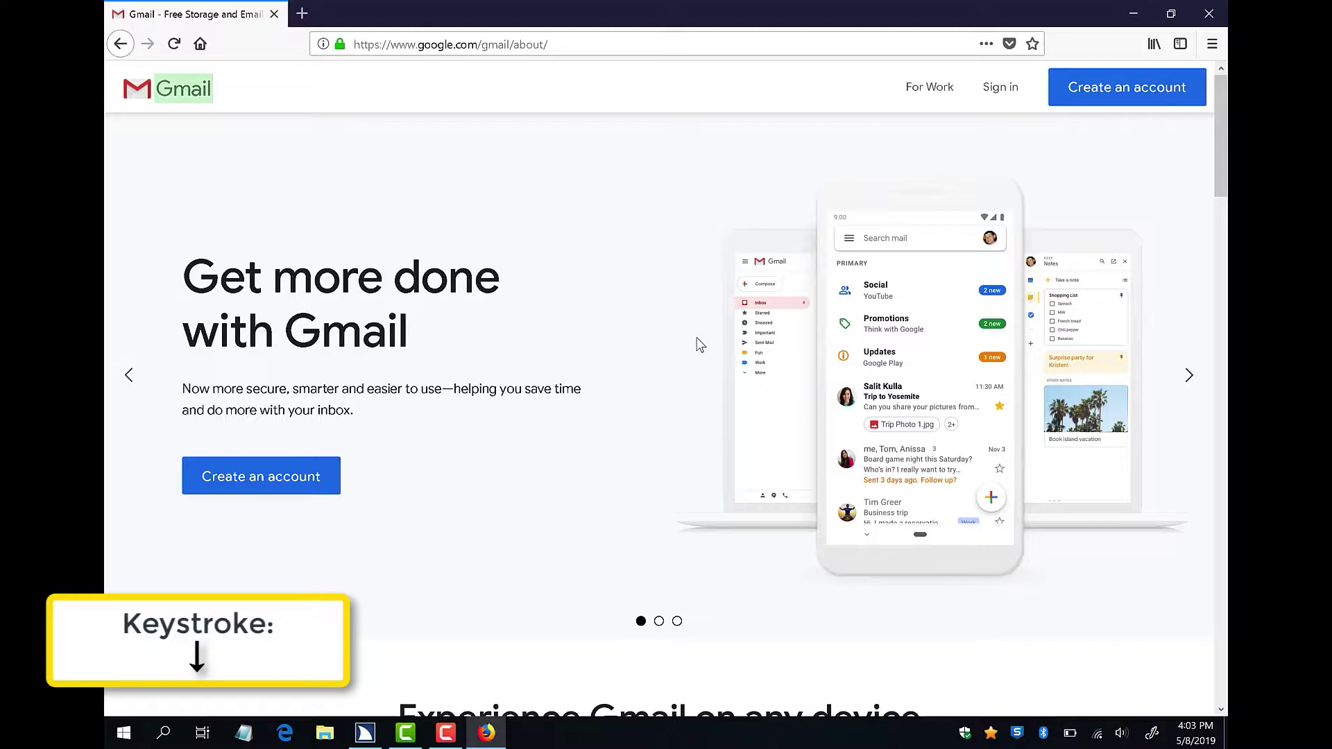
key("Down")
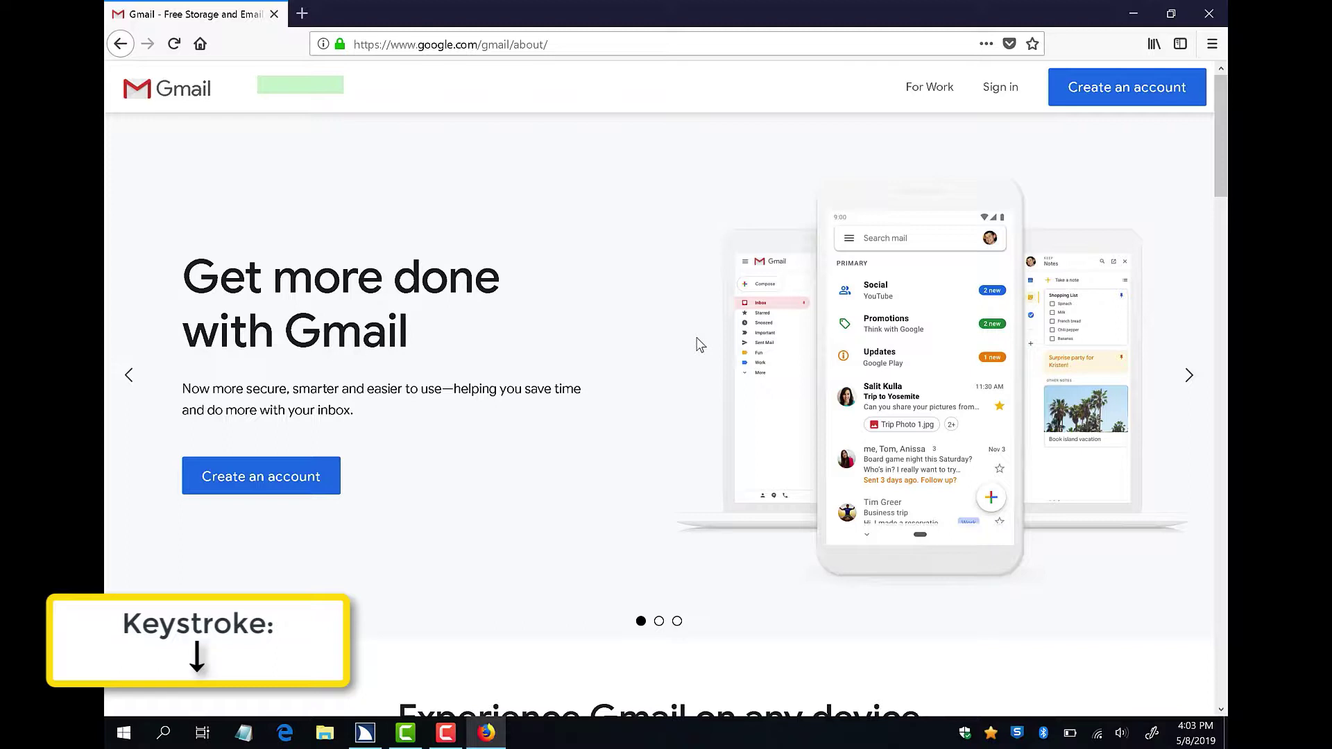
key("Down")
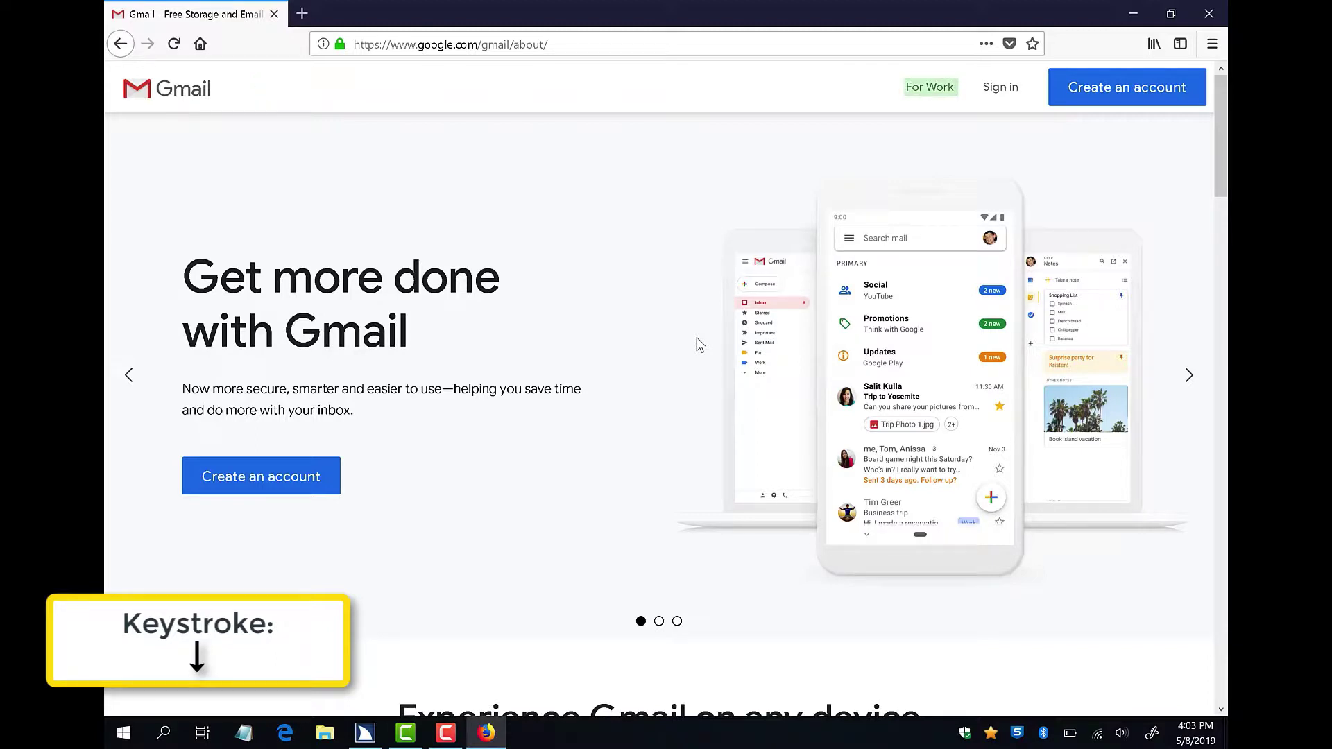
key("Down")
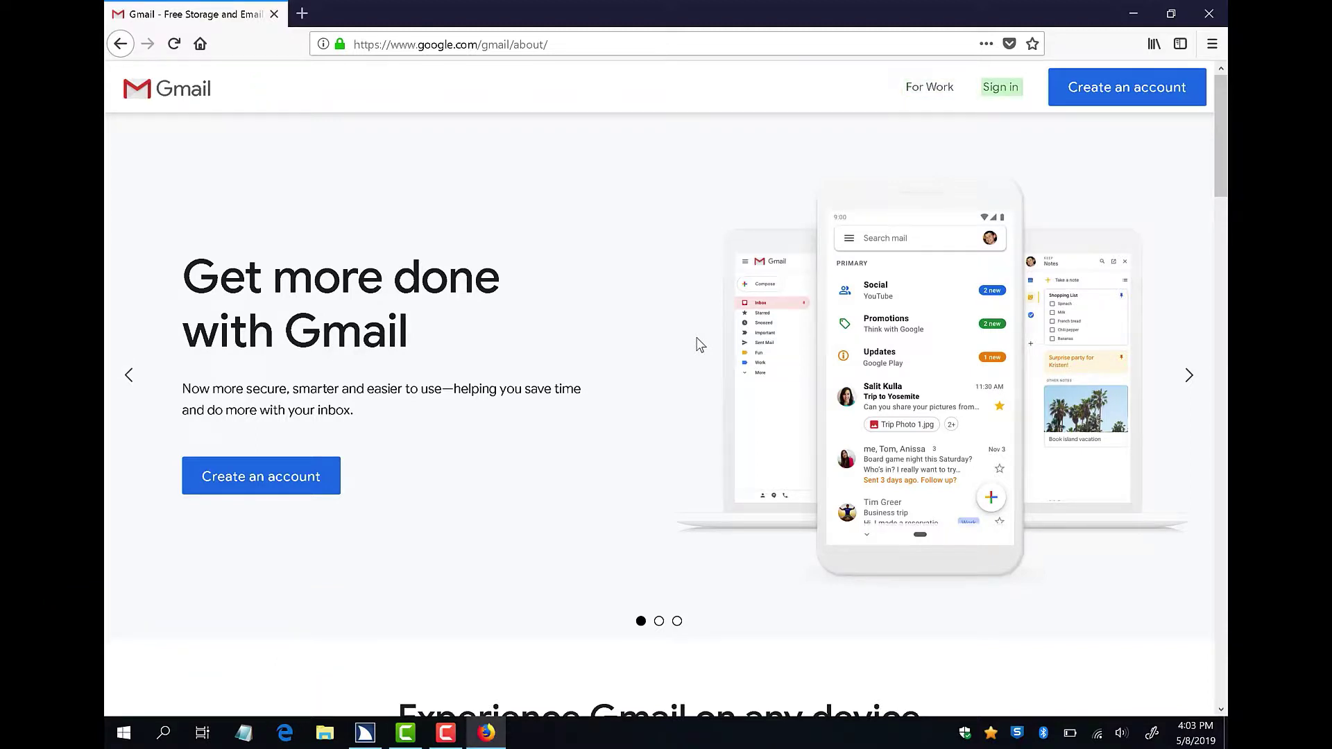
key("Return")
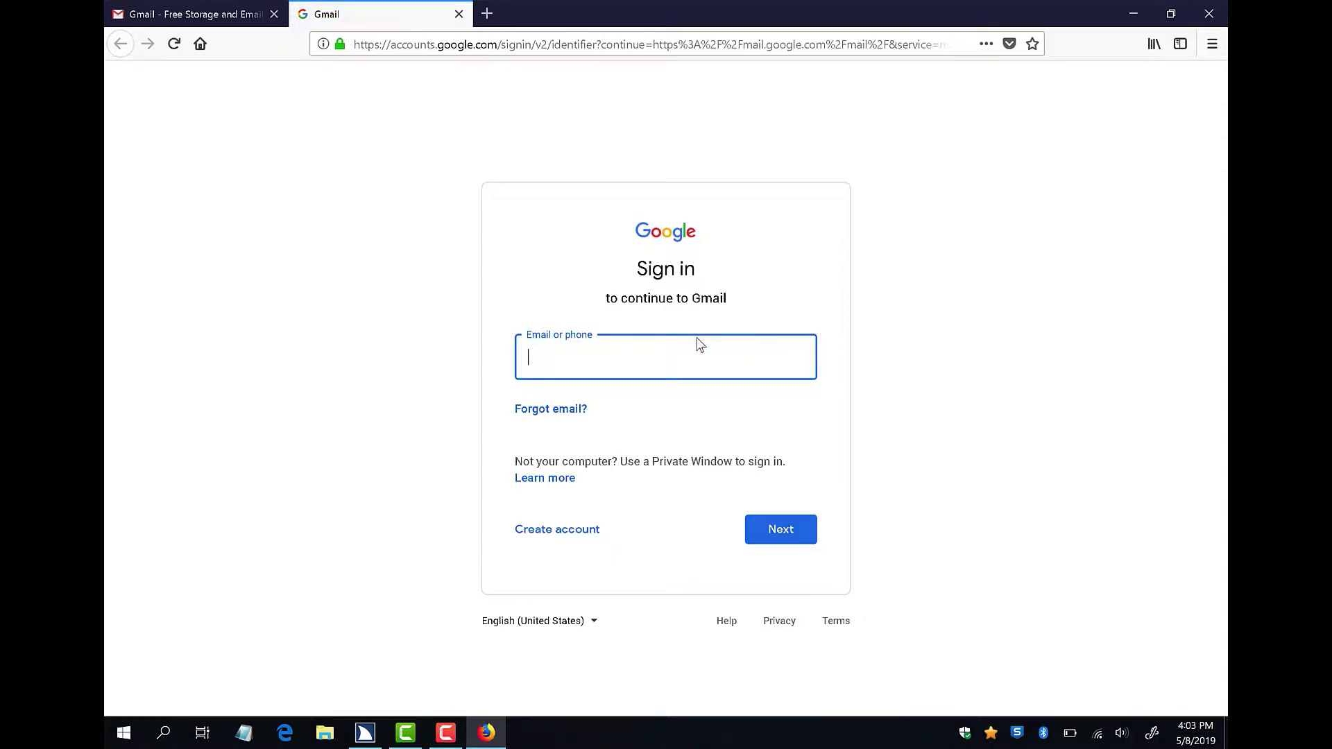
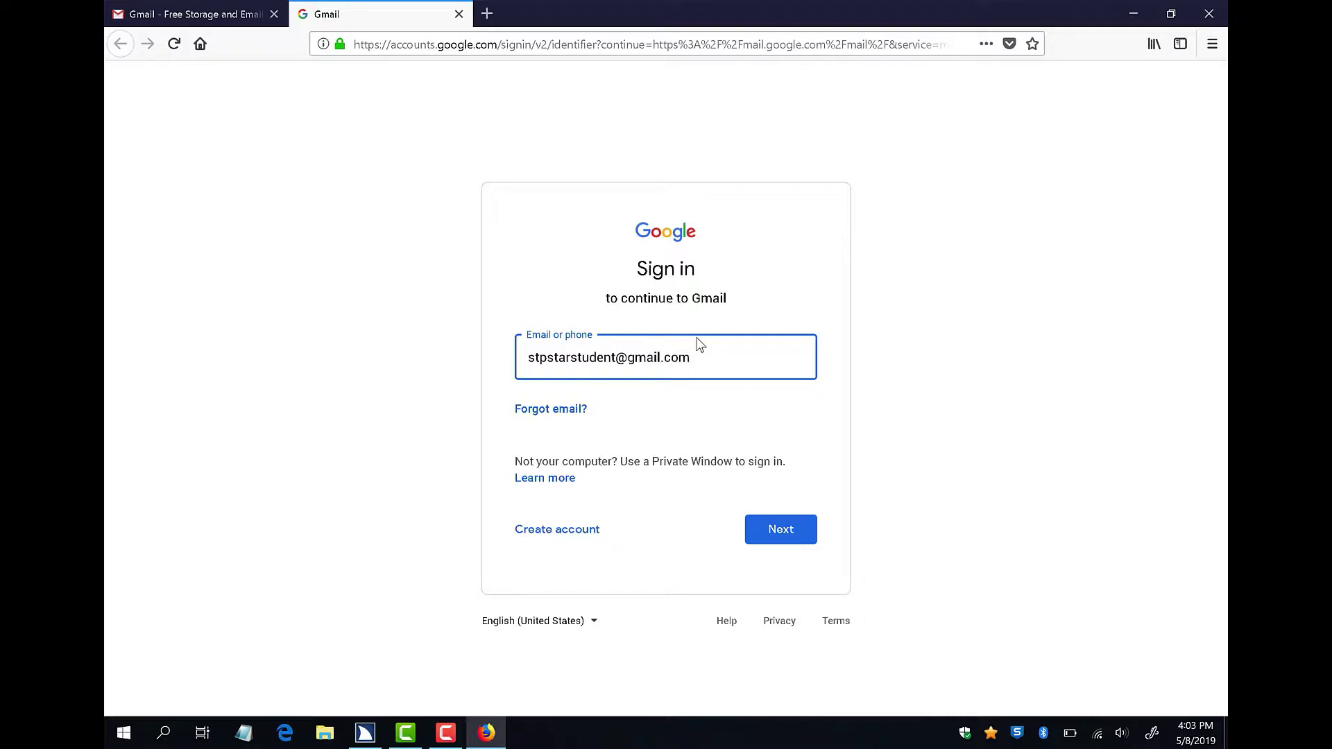
Sign in with the practice account's e-mail address and password.
key("Return")
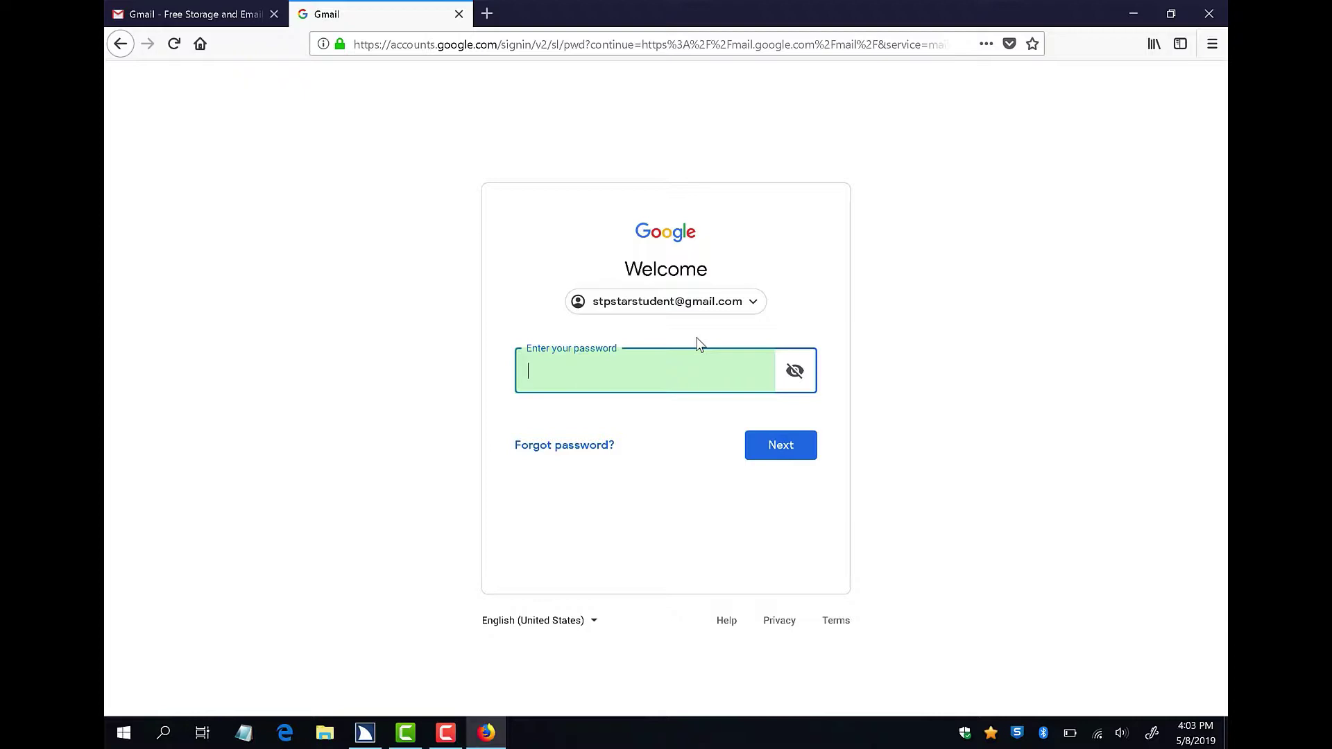
type("••••••••••")
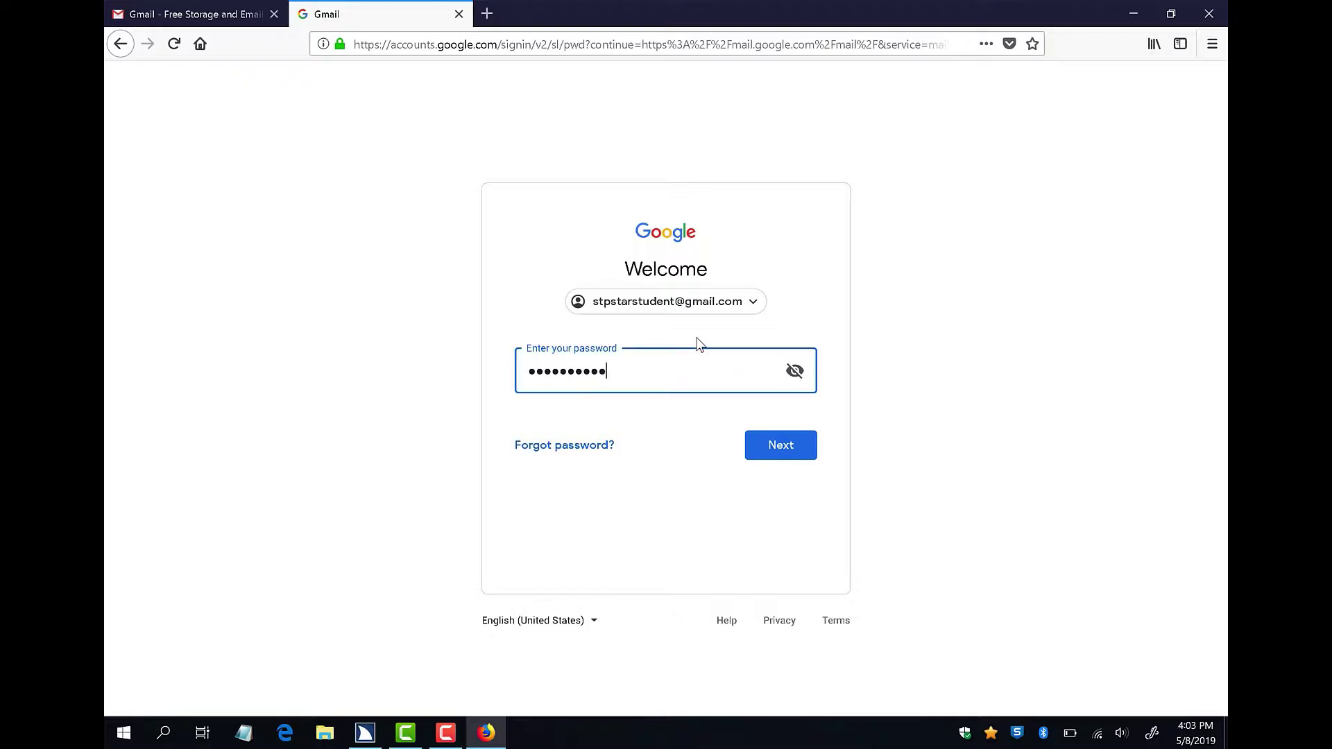
type("••••••")
key("Return")
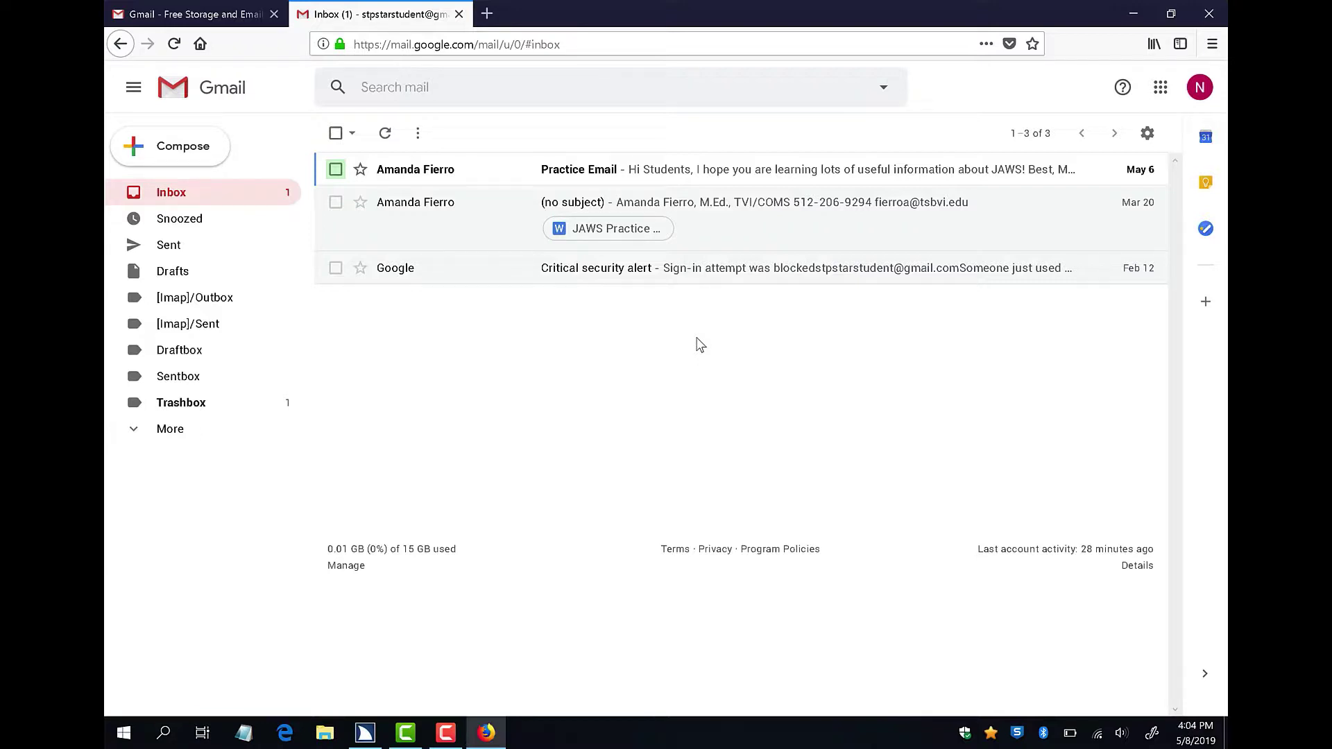
Jump to the top of the inbox and read down toward the basic HTML option.
key("ctrl+Home")
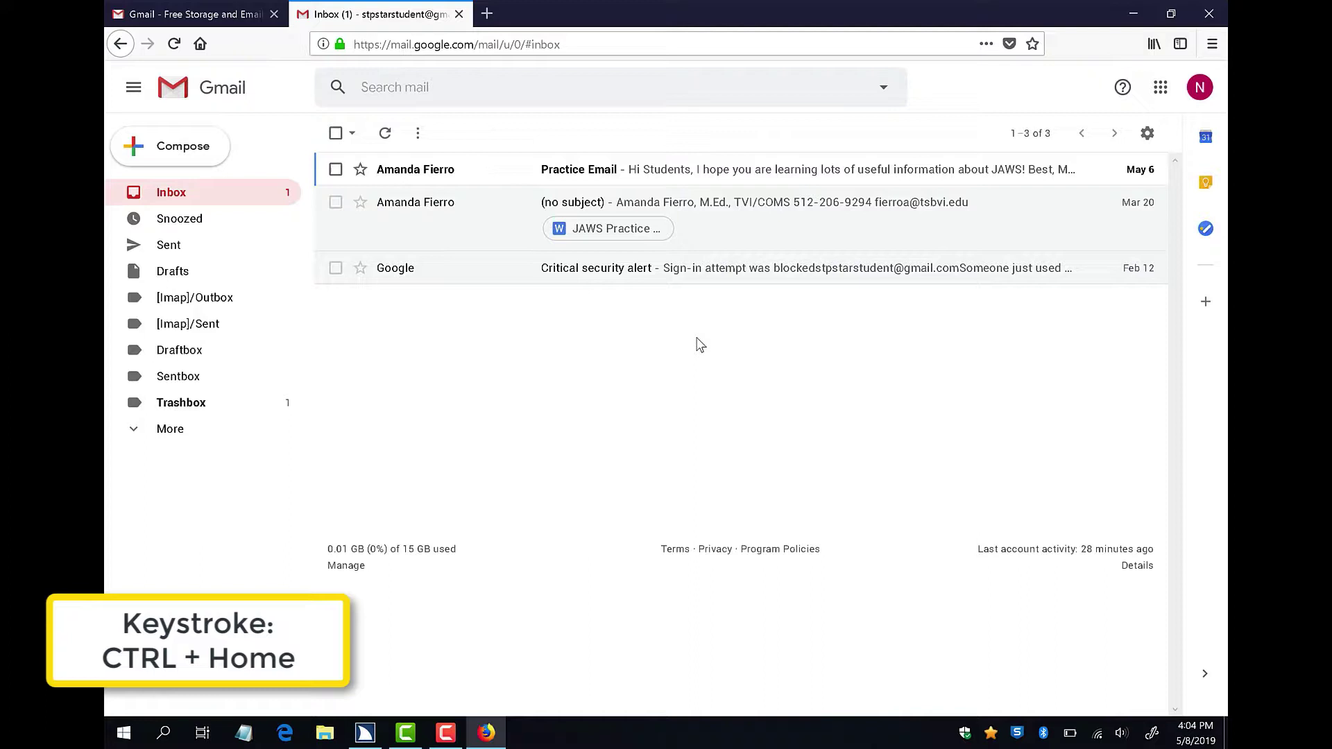
key("Down")
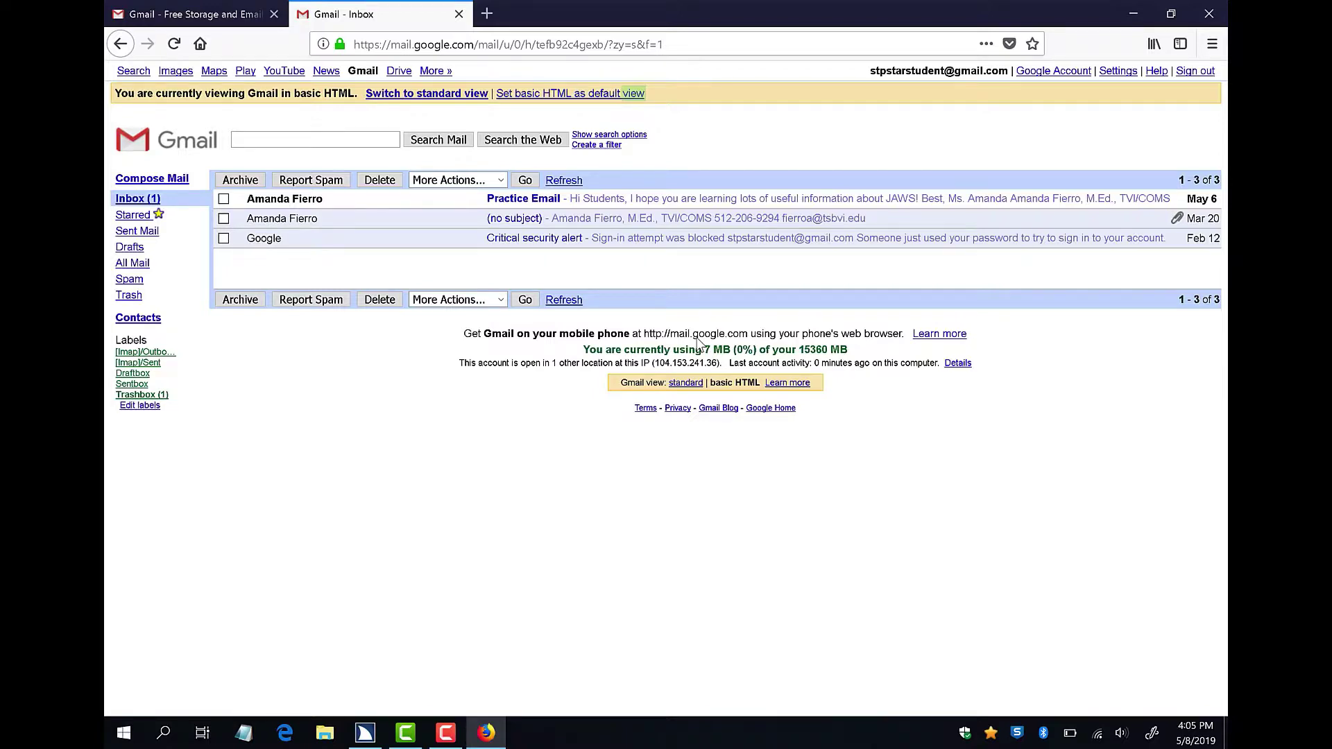
Go past the search box to 'Set basic HTML as default view' in the banner and activate it.
key("Down")
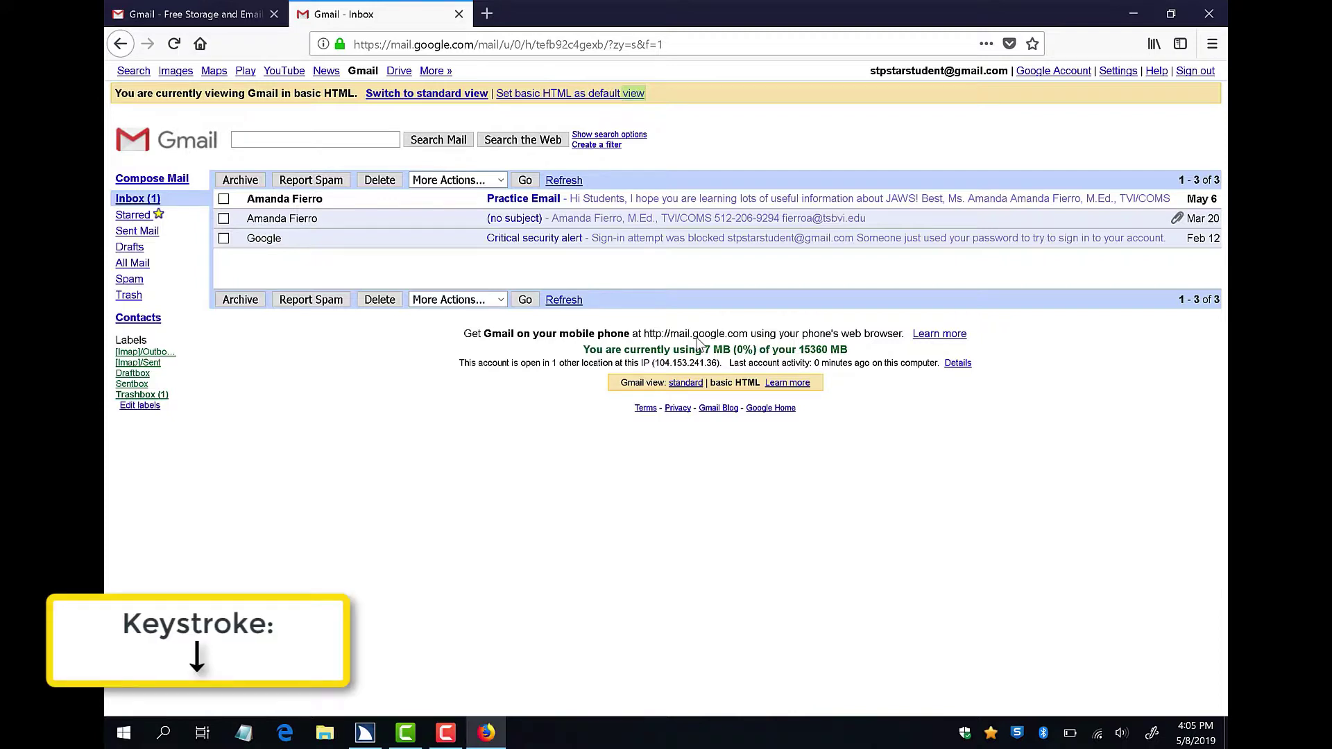
key("Down")
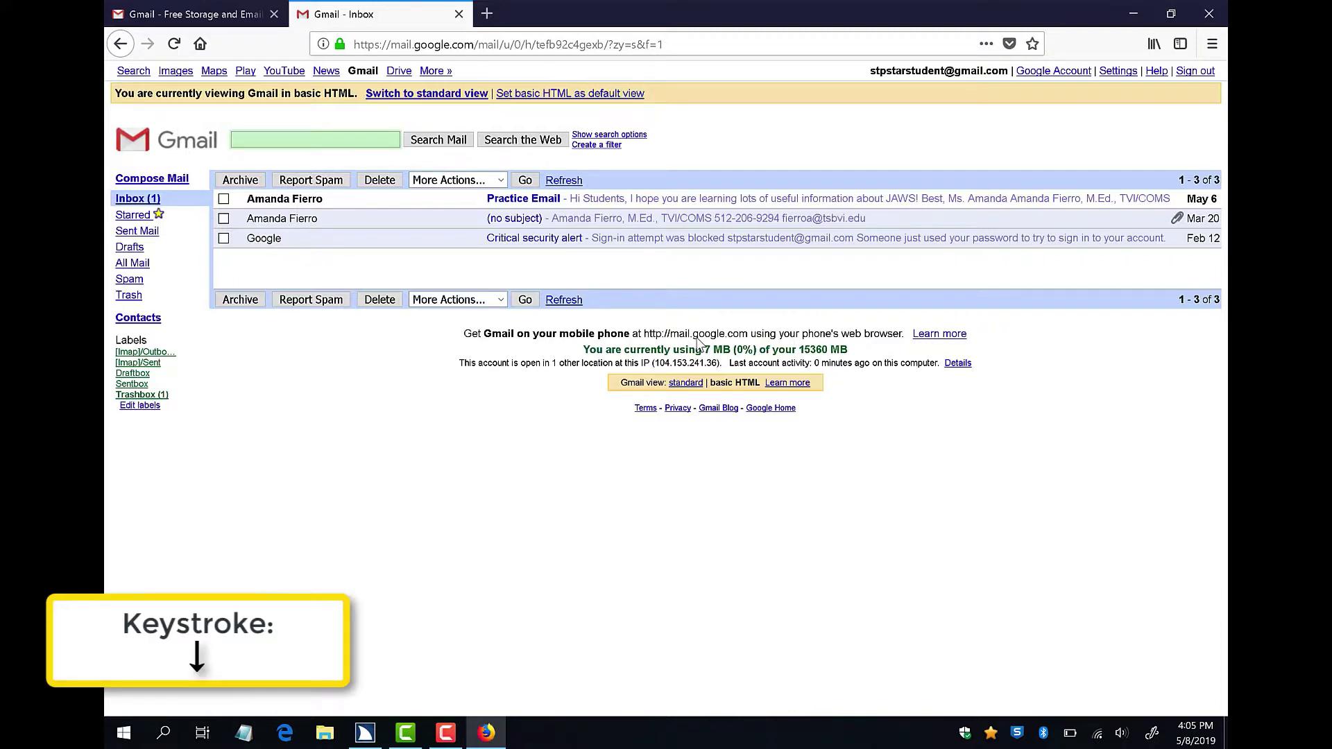
key("Down")
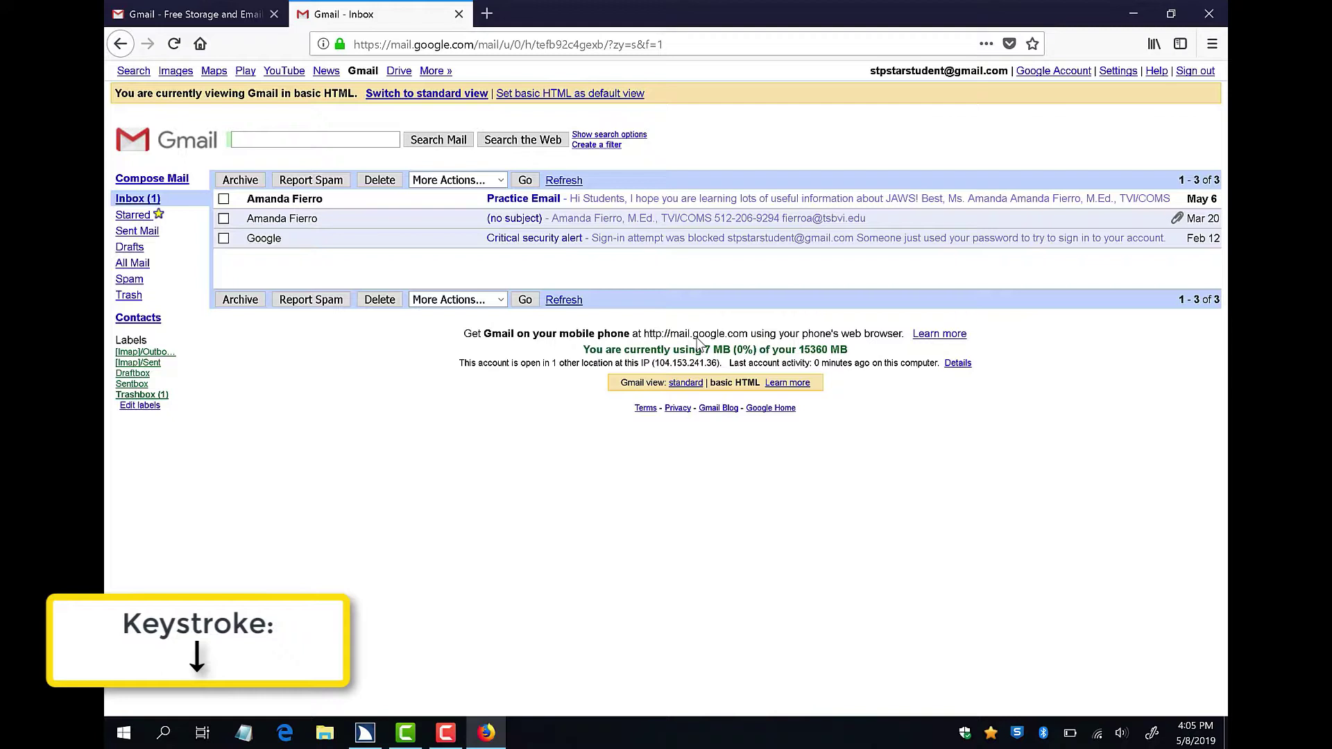
key("Down")
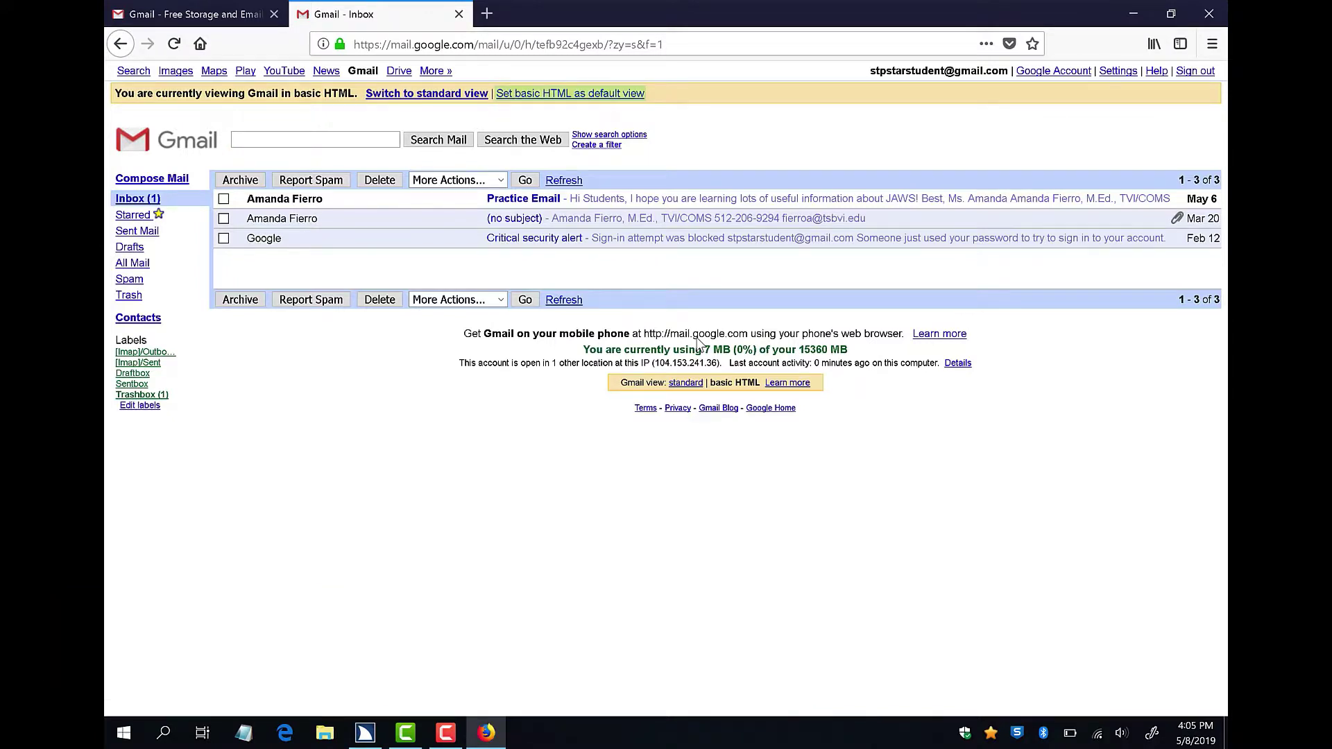
key("Return")
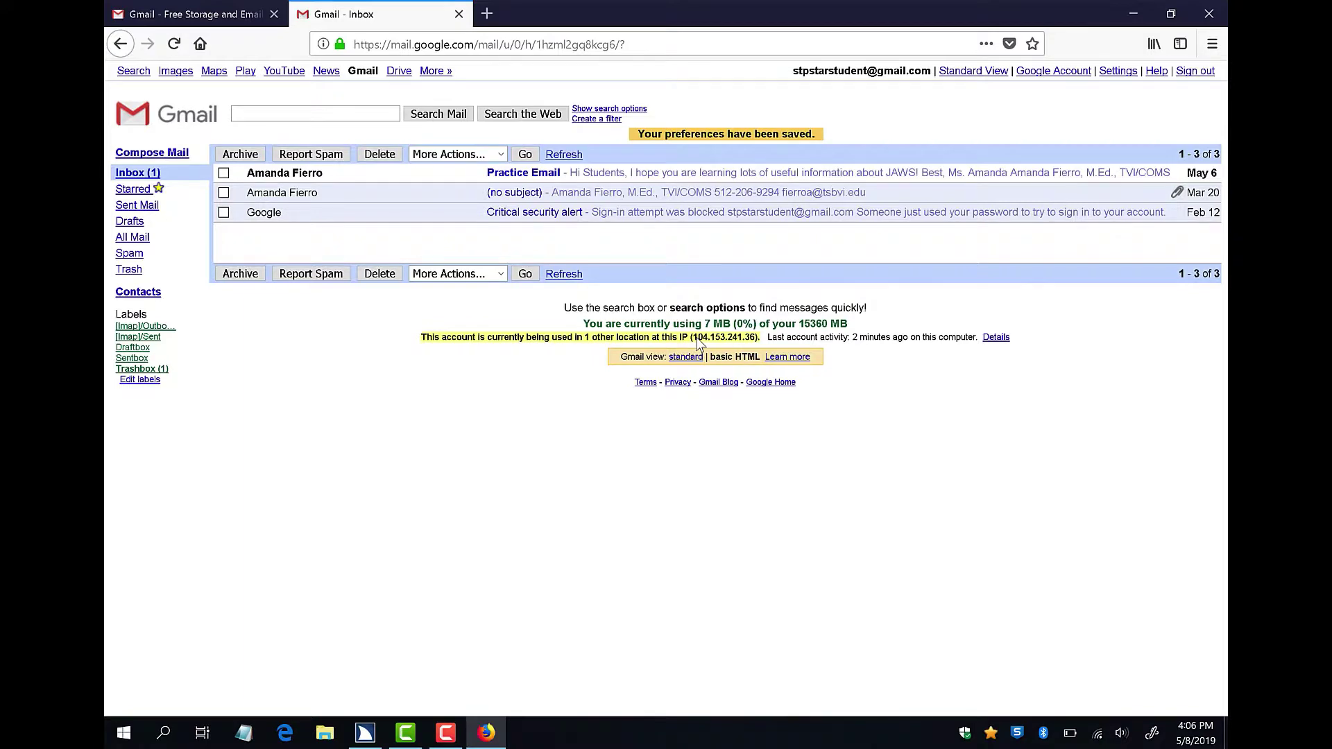
Mark the Practice Email message and move onto it at the top of the inbox list.
key("Tab")
key("Tab")
key("Tab")
key("x")
key("Down")
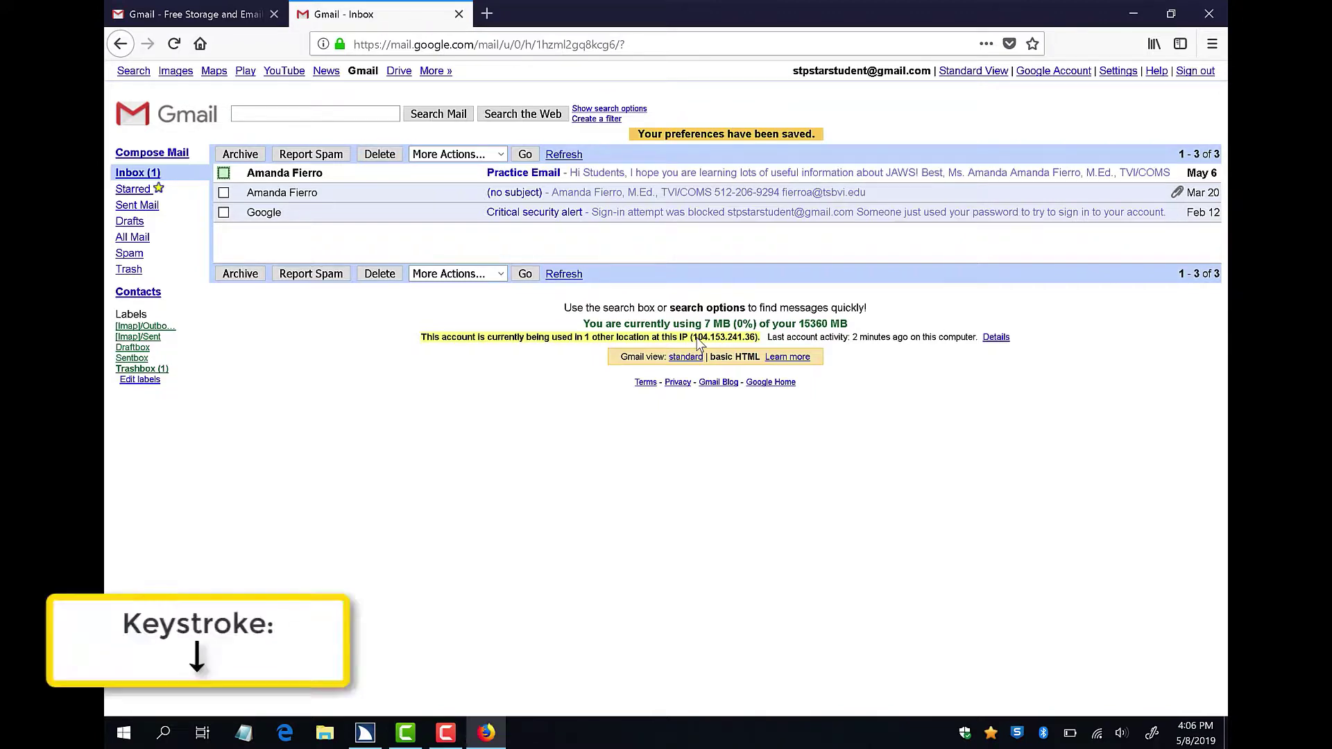
key("Down")
key("Down")
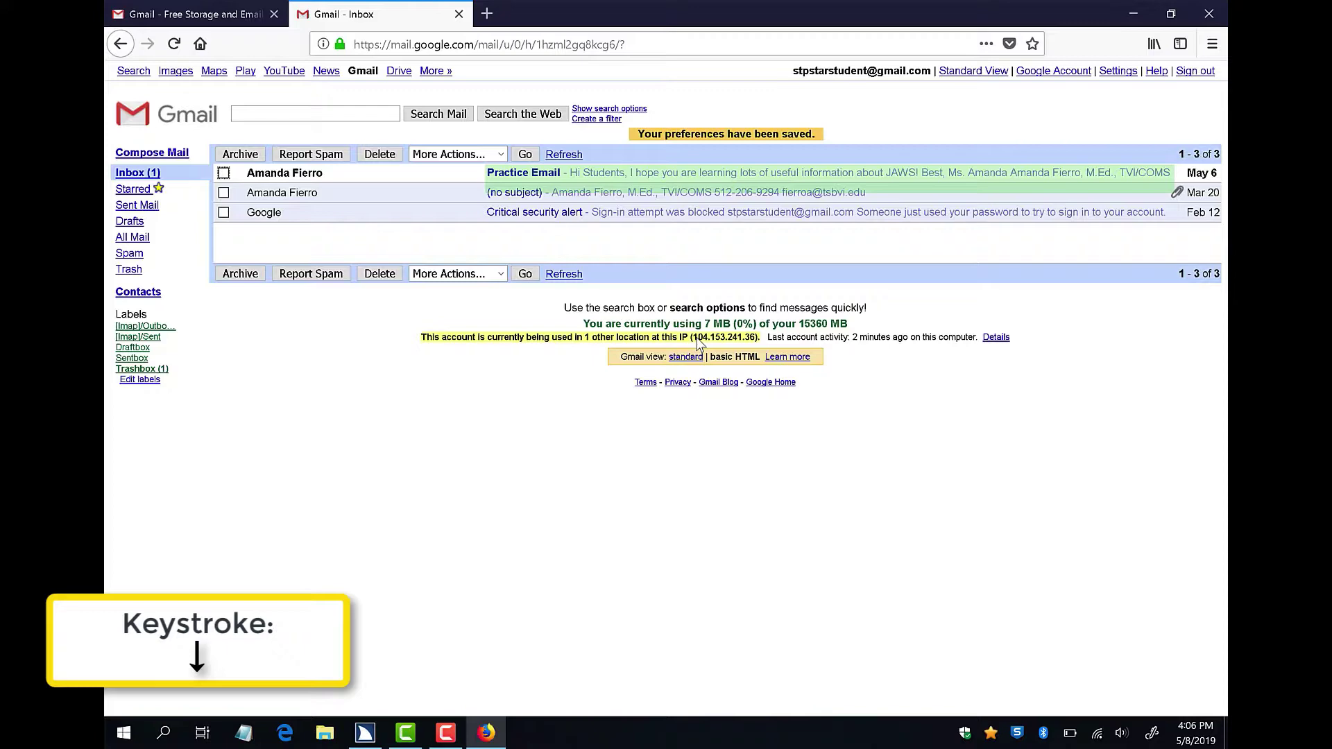
Open the Practice Email message to show its full text and Quick Reply box.
key("Return")
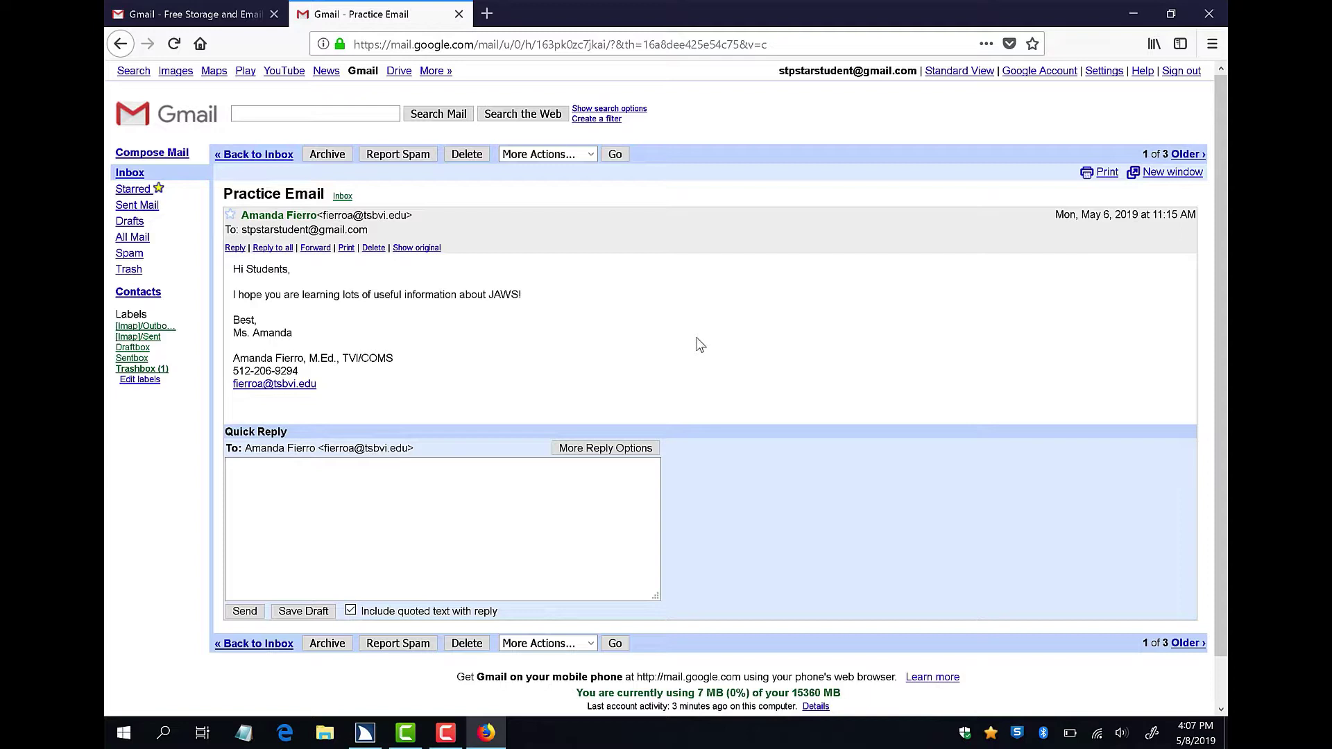
key("n")
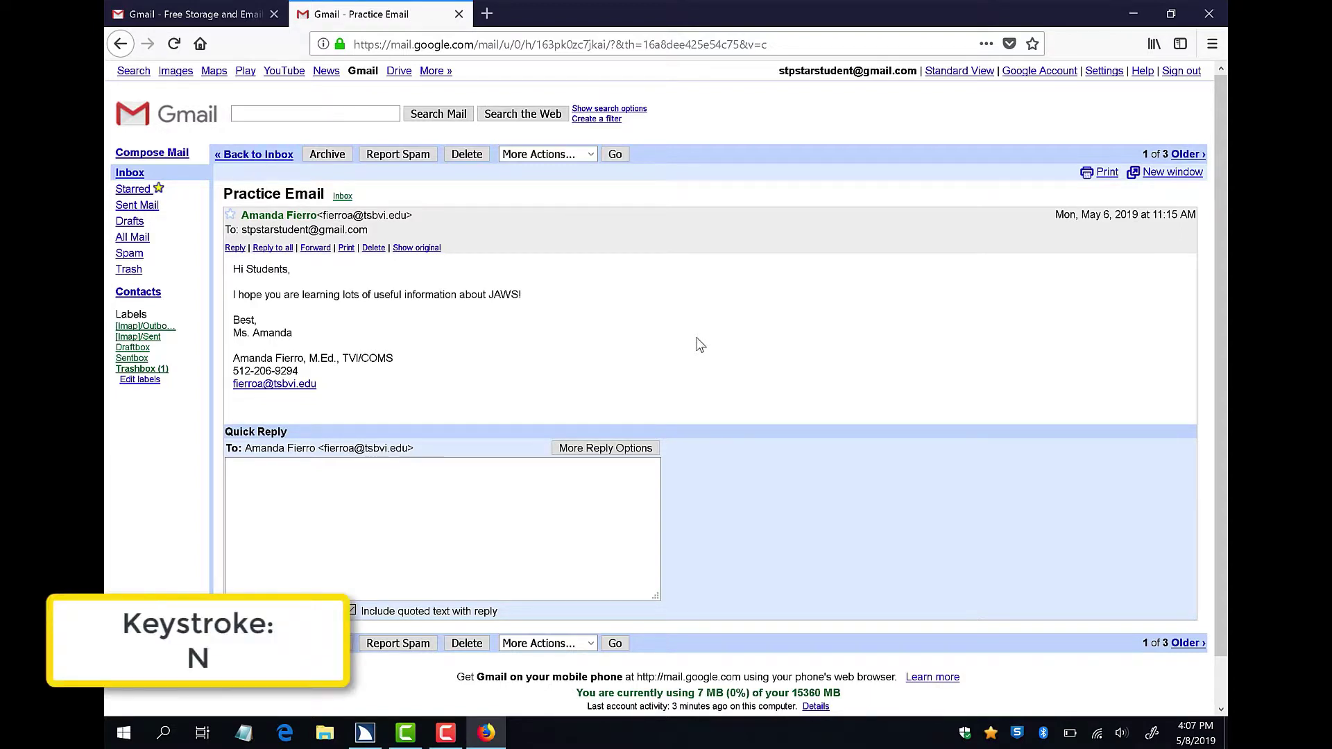
key("n")
key("n")
key("n")
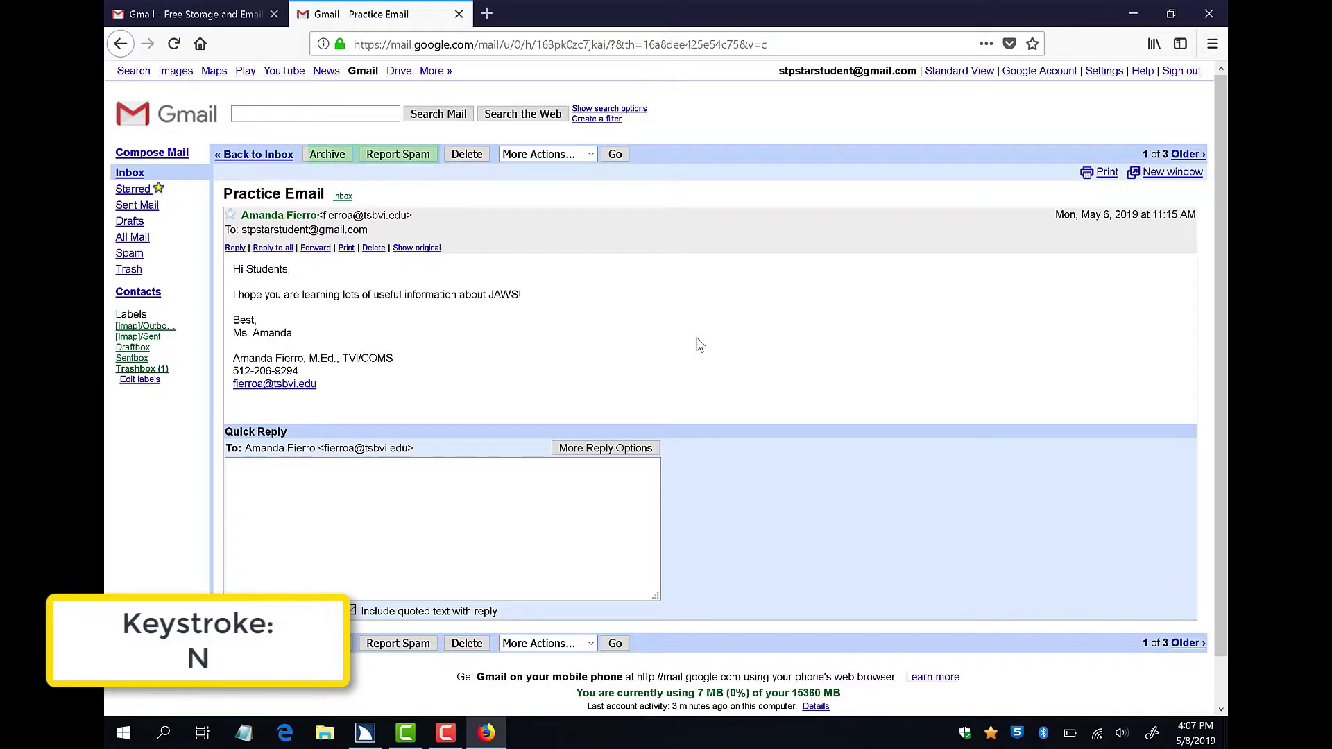
key("n")
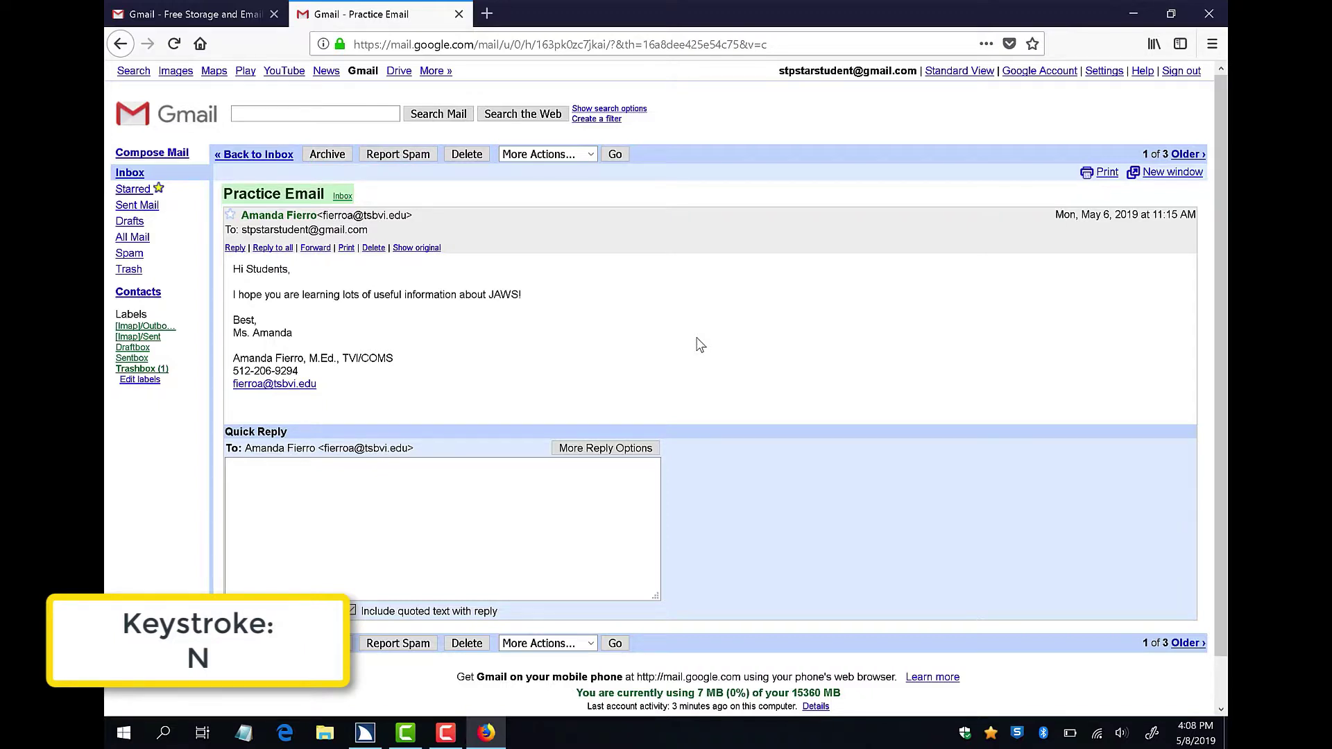
key("n")
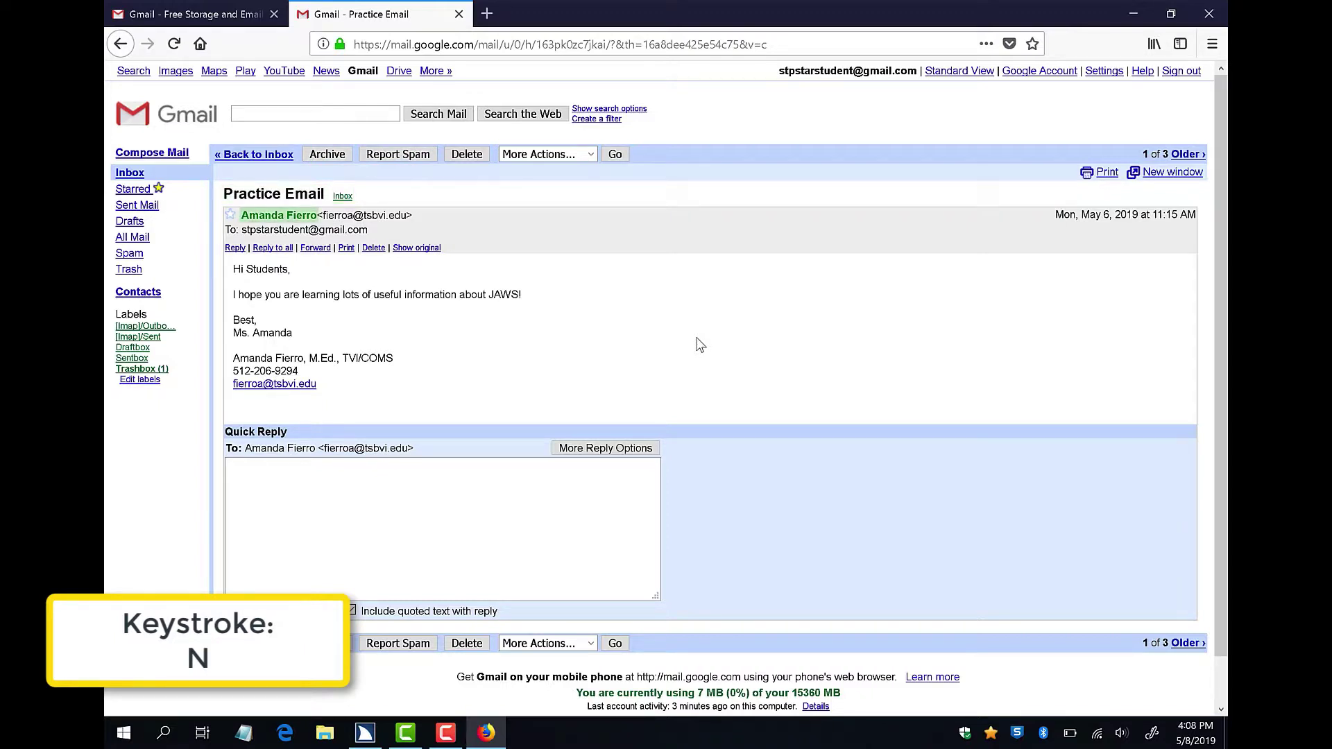
key("n")
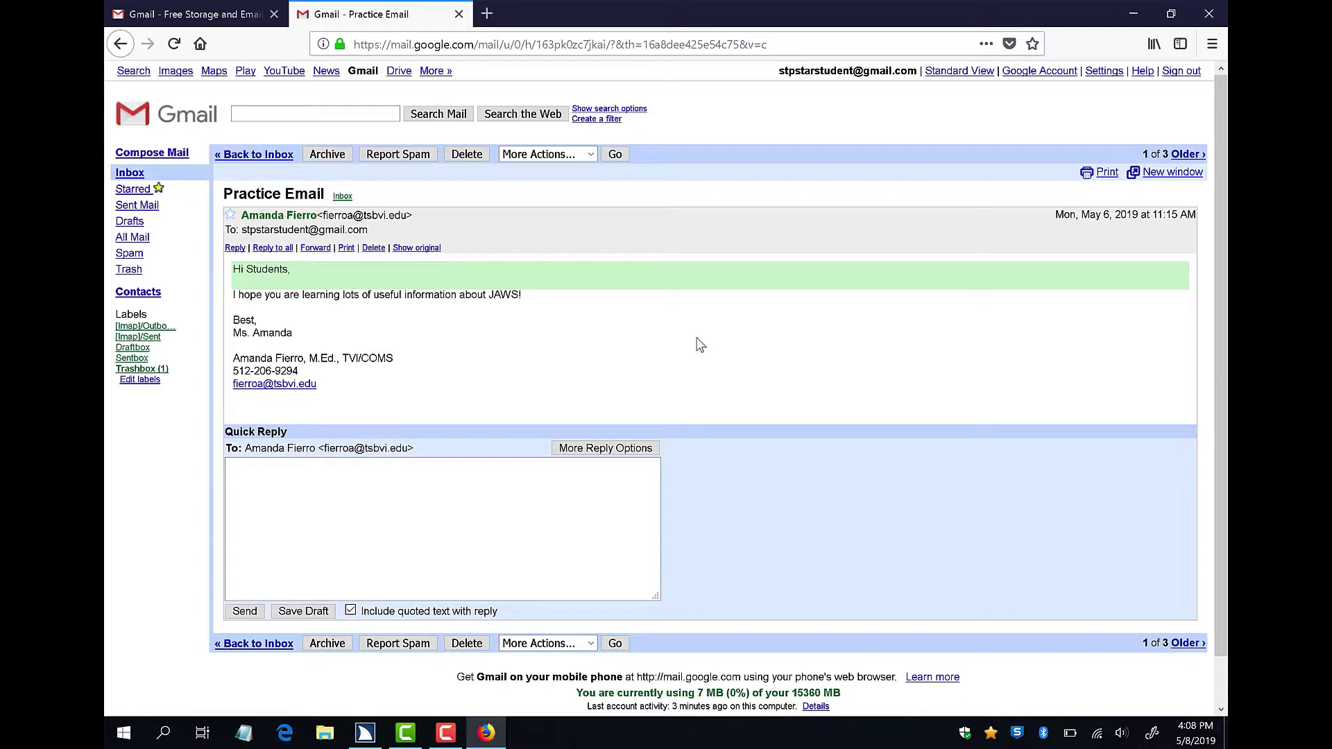
key("Down")
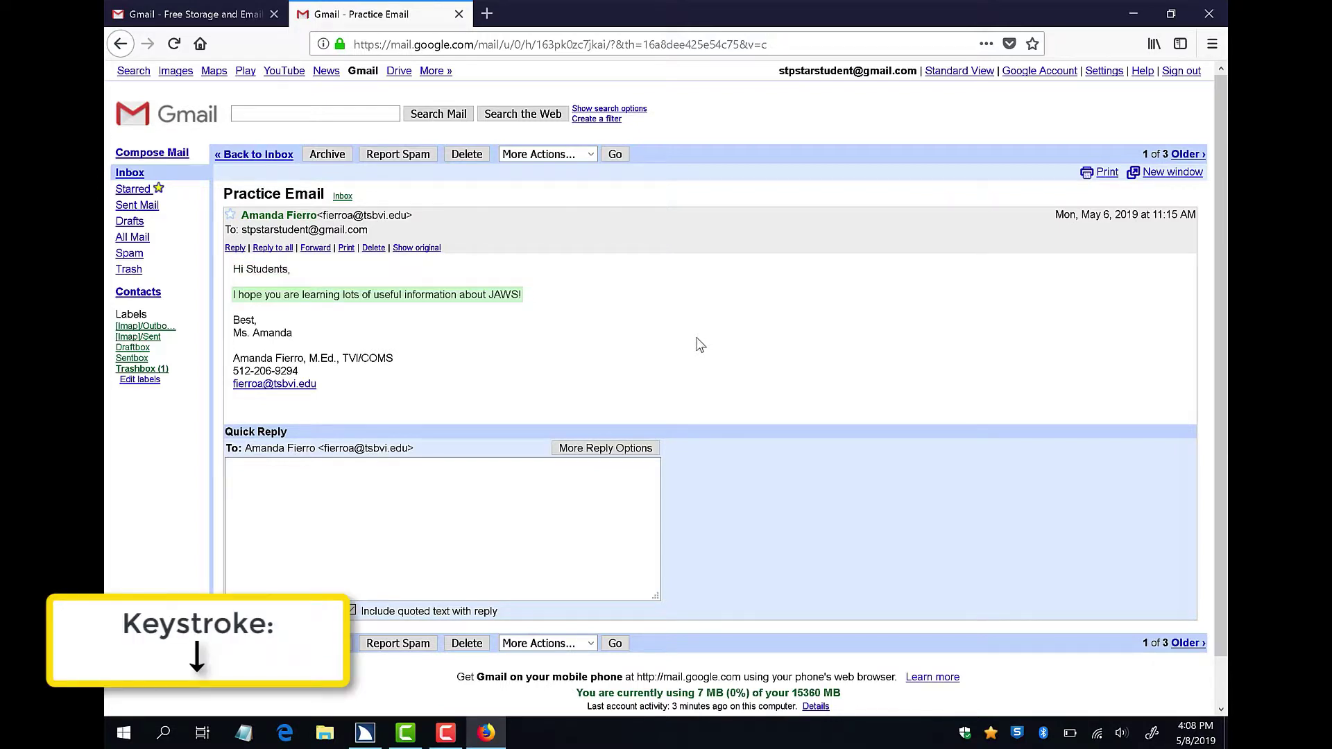
key("Down")
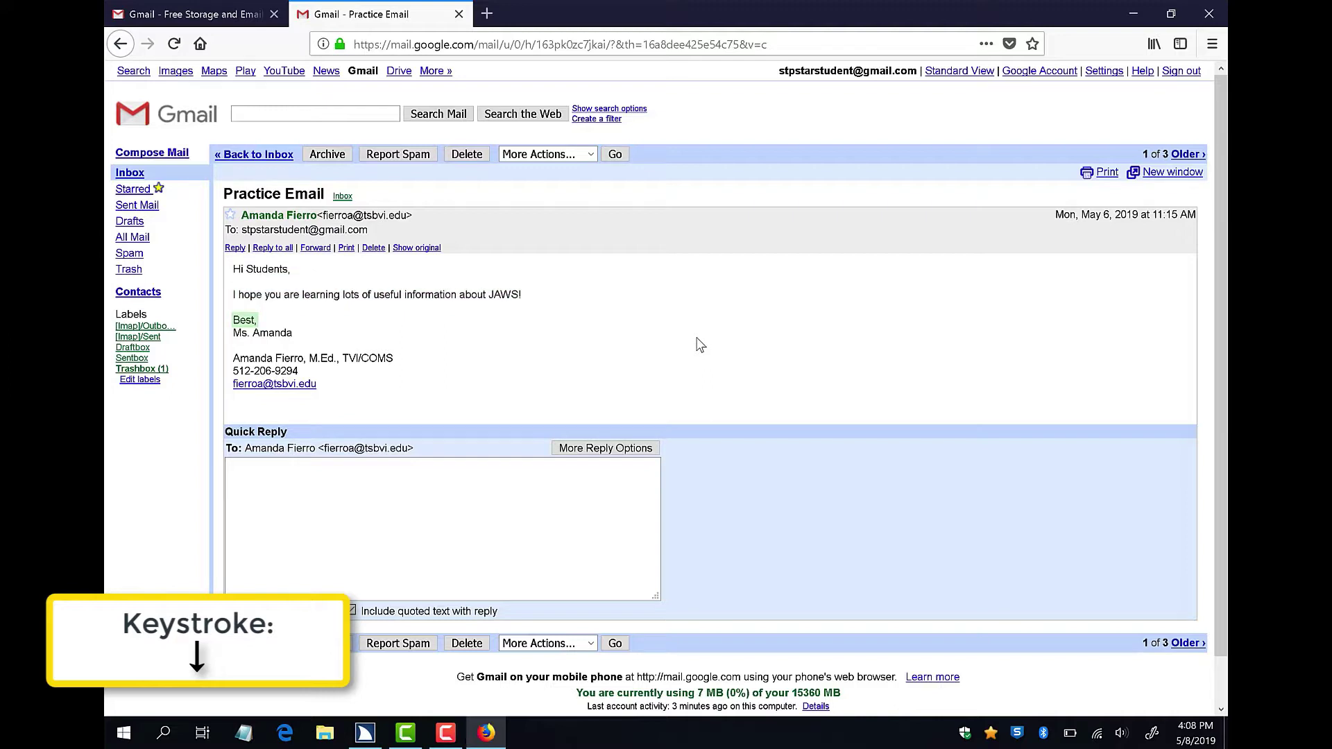
key("Down")
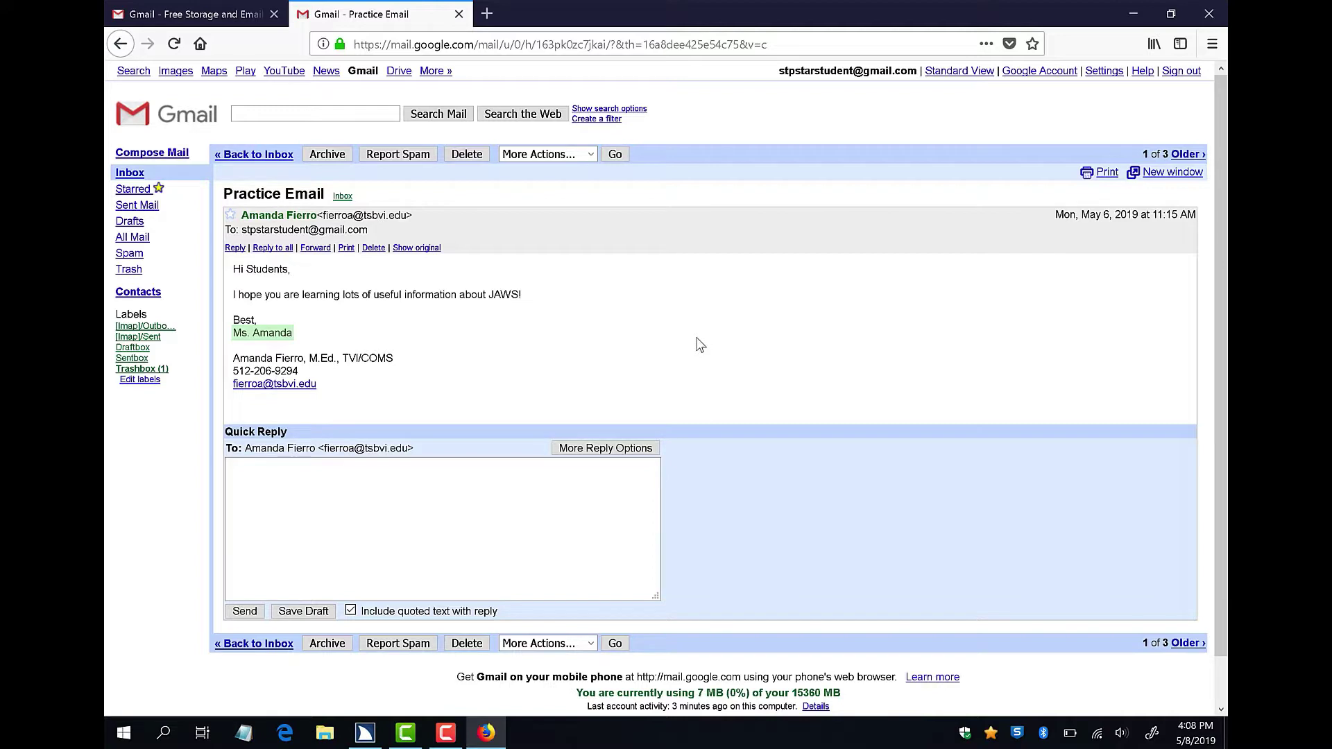
Send 'JAWS practice' as a quick reply to the Practice Email.
key("e")
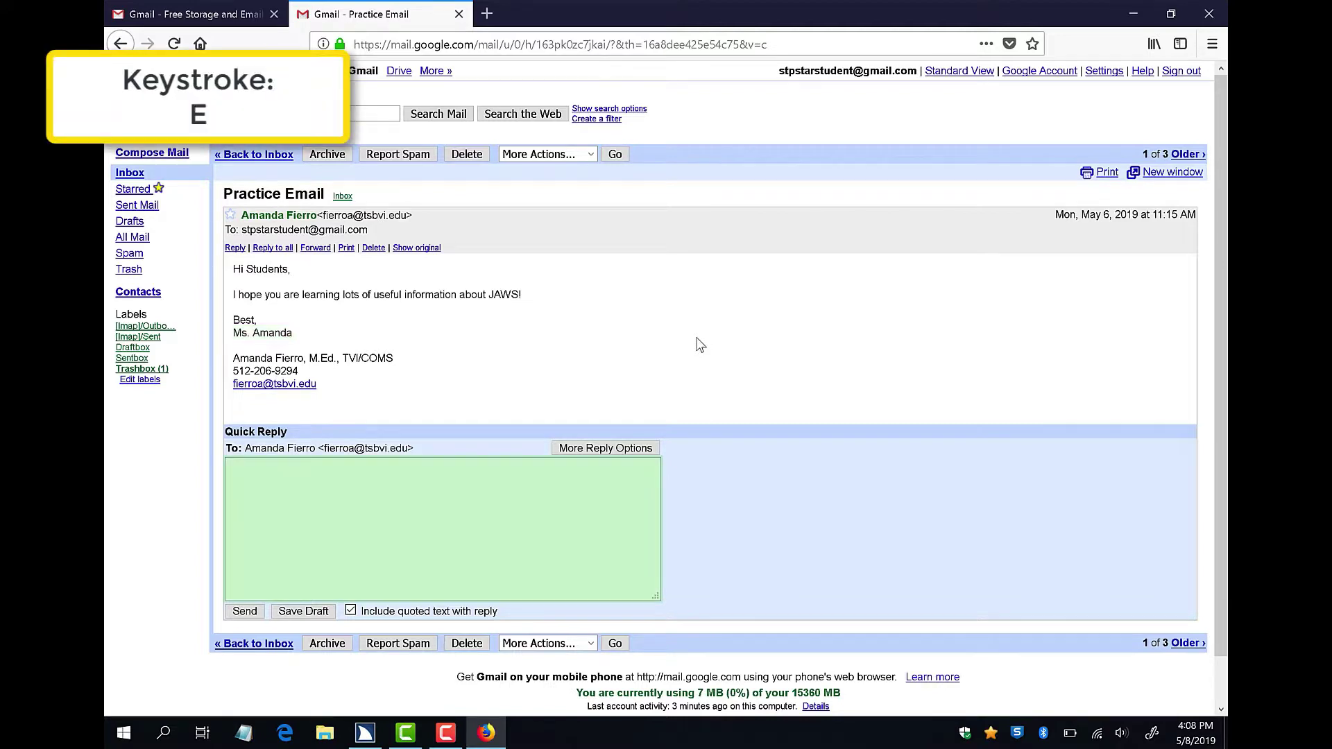
key("Return")
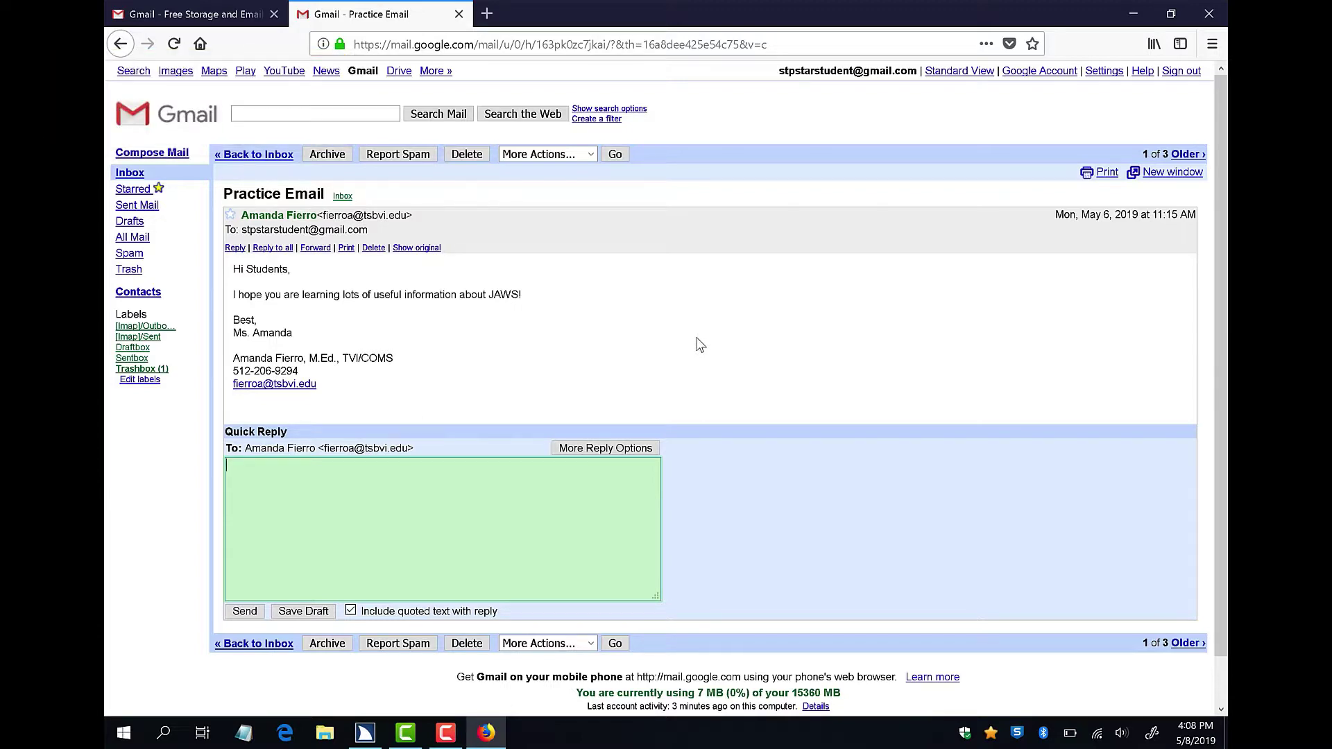
type("JAWS ")
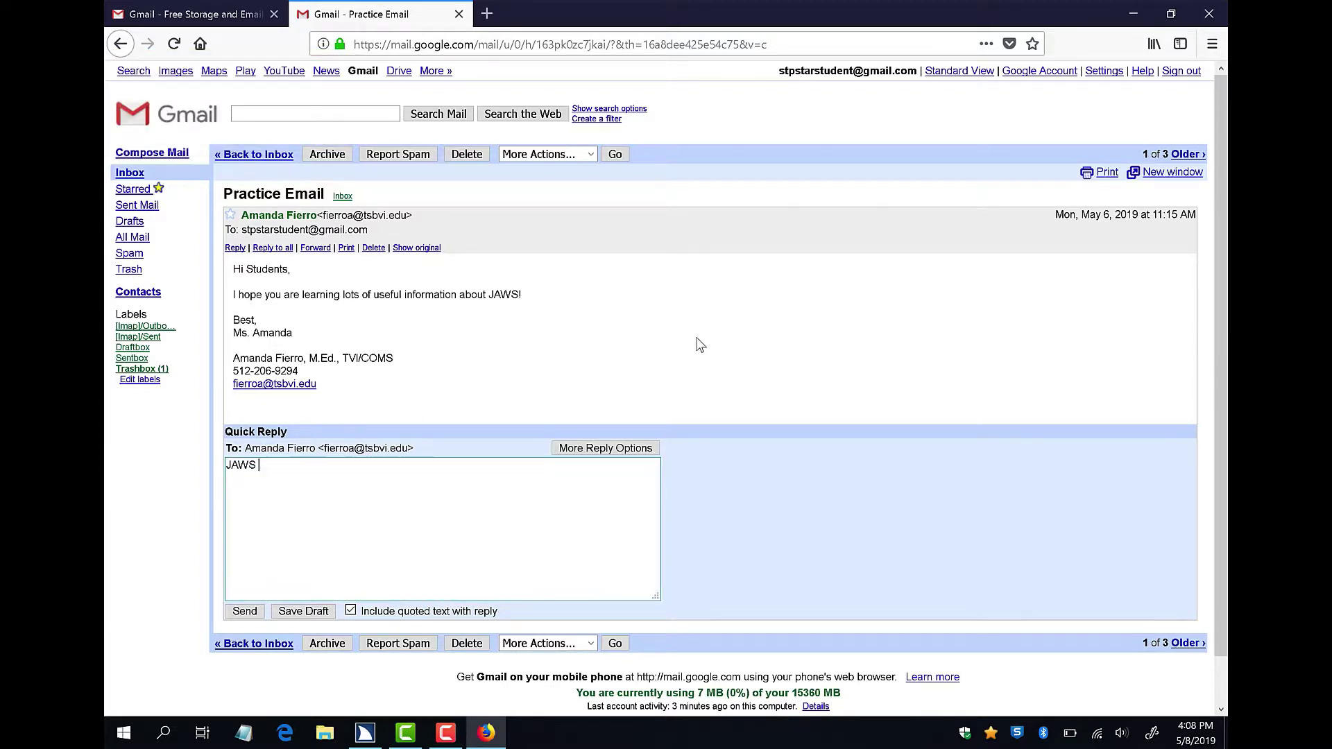
type("practice")
key("Tab")
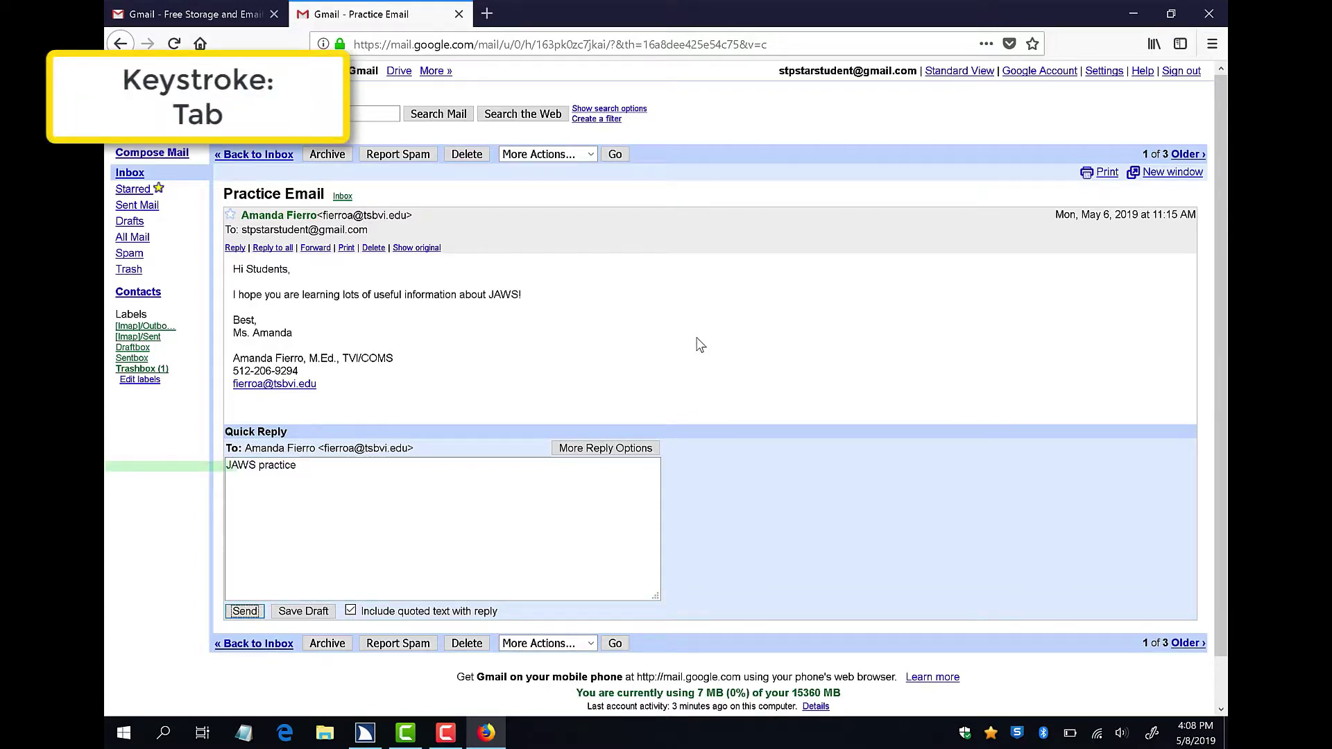
key("Return")
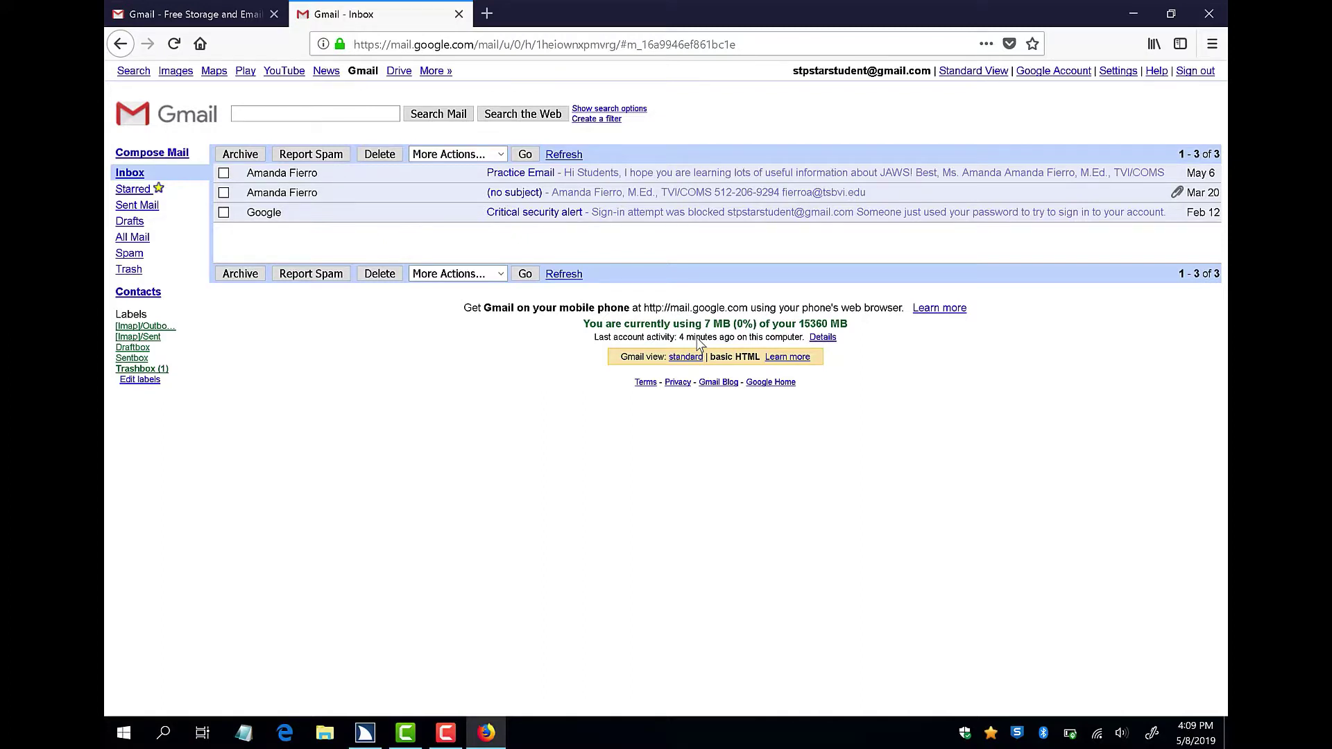
Compose a new message to the address-book contact's e-mail, with a 'Hi' greeting as subject.
key("alt+shift+c")
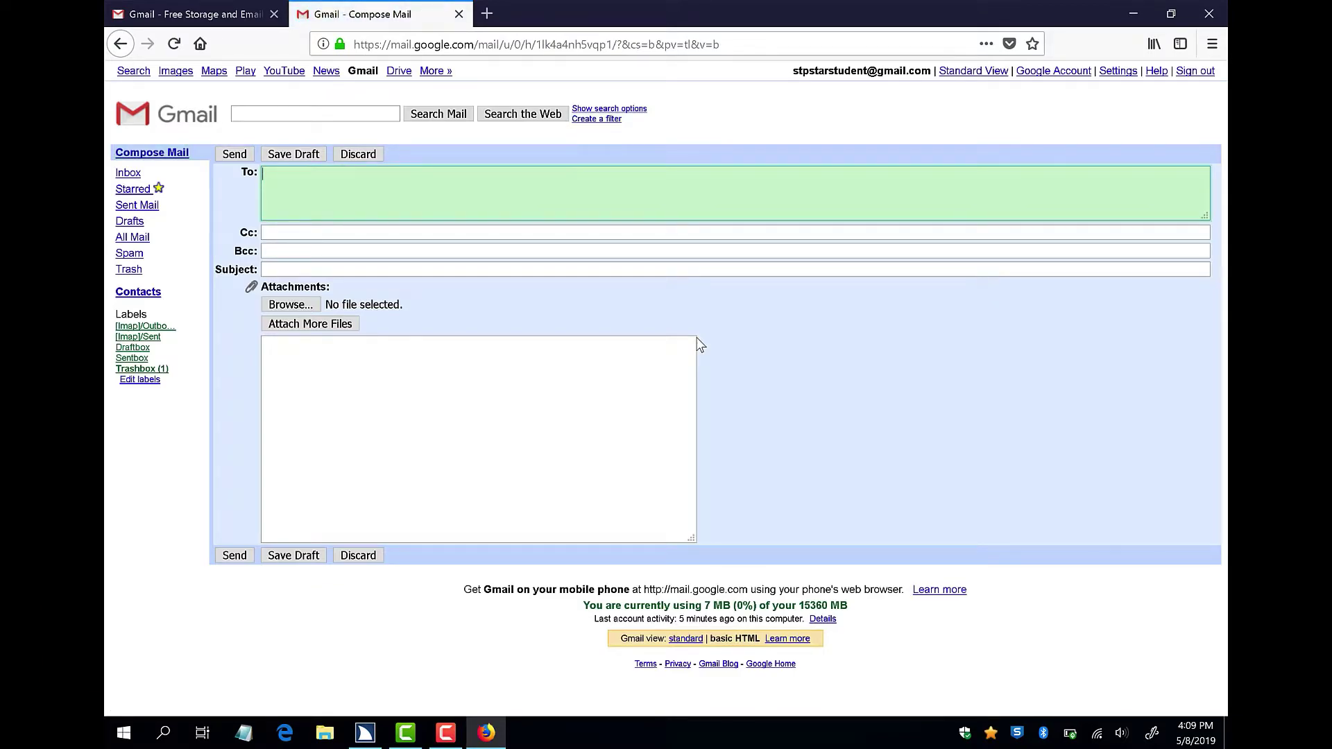
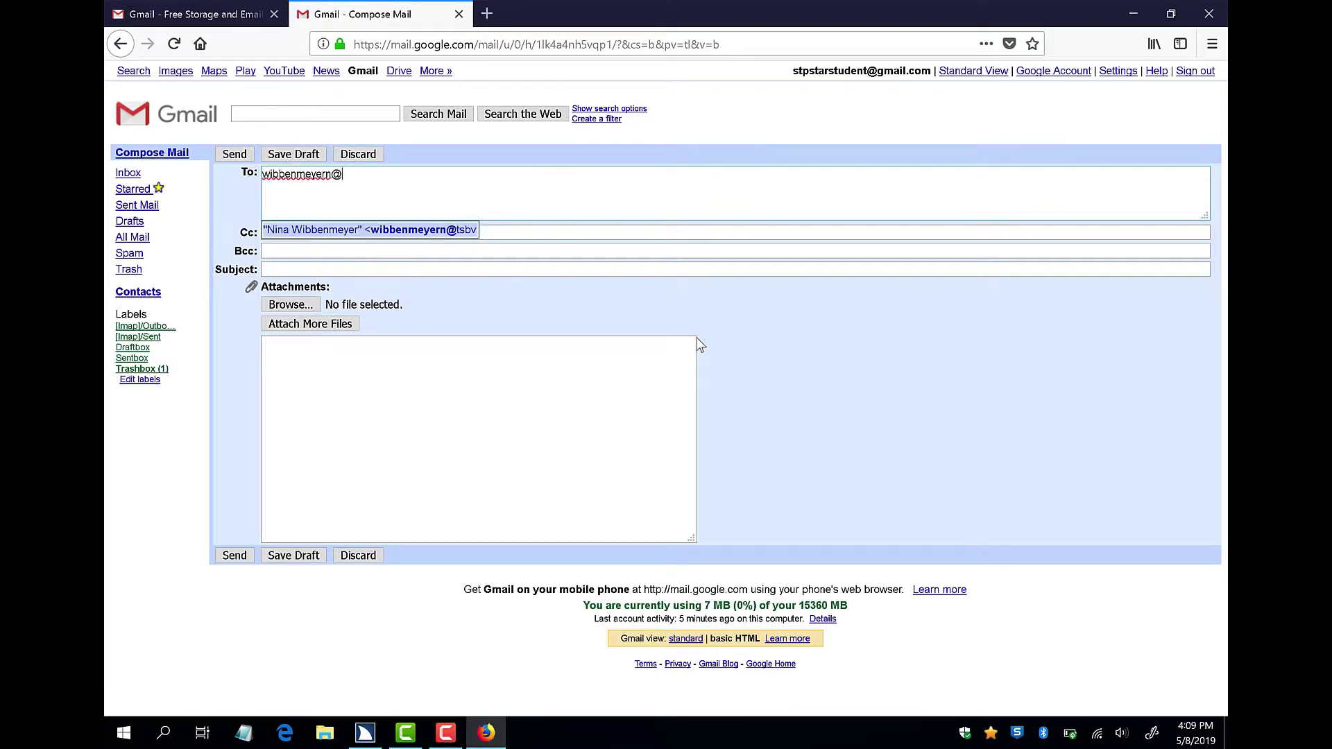
key("Tab")
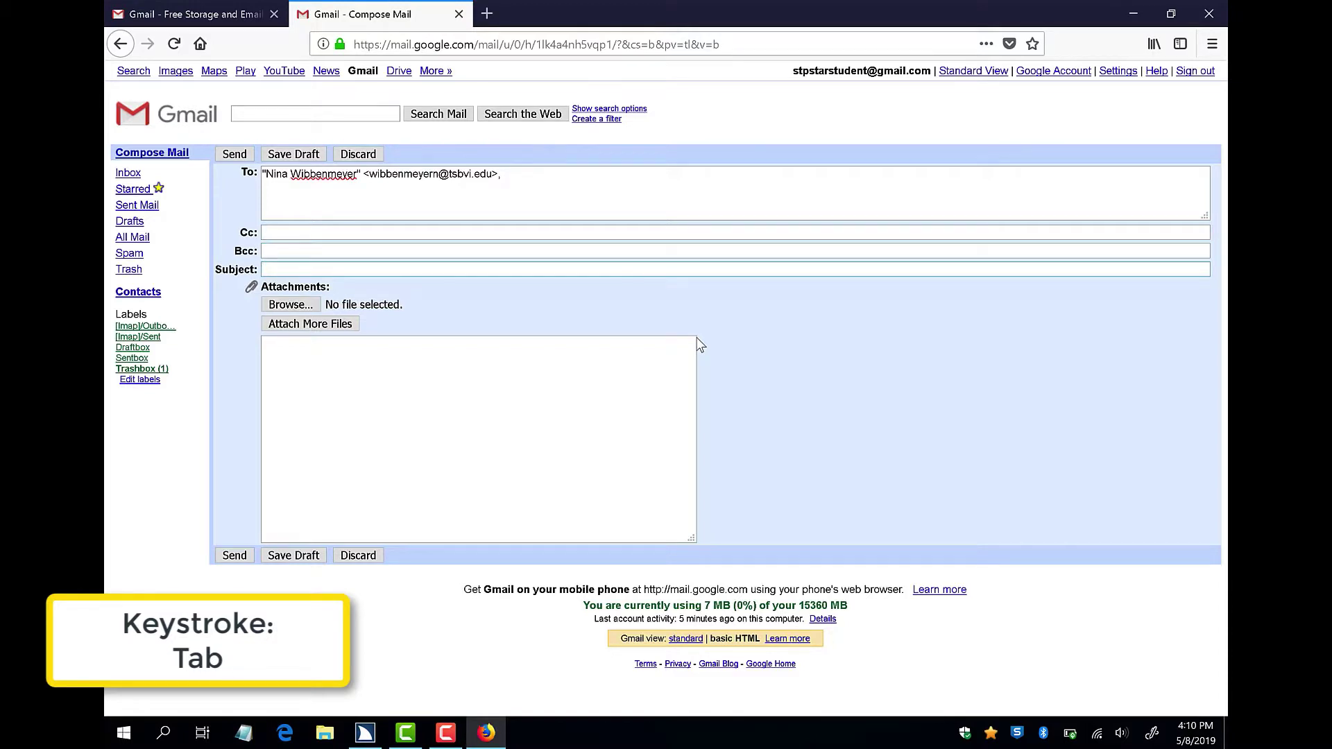
type("Hi")
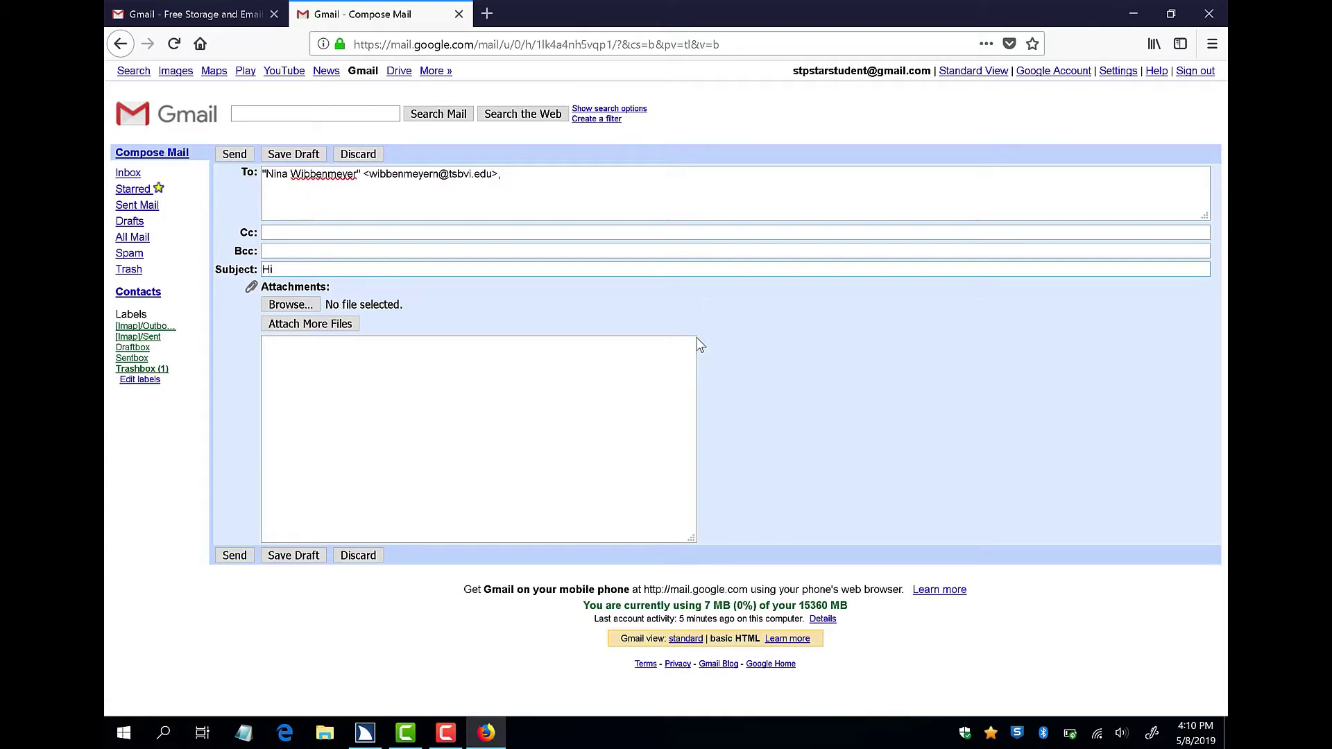
type(" Nina!")
Write the body: a greeting to the recipient, 'I hope you have a great day!', and a 'Best,' sign-off with the sender's name.
key("Tab")
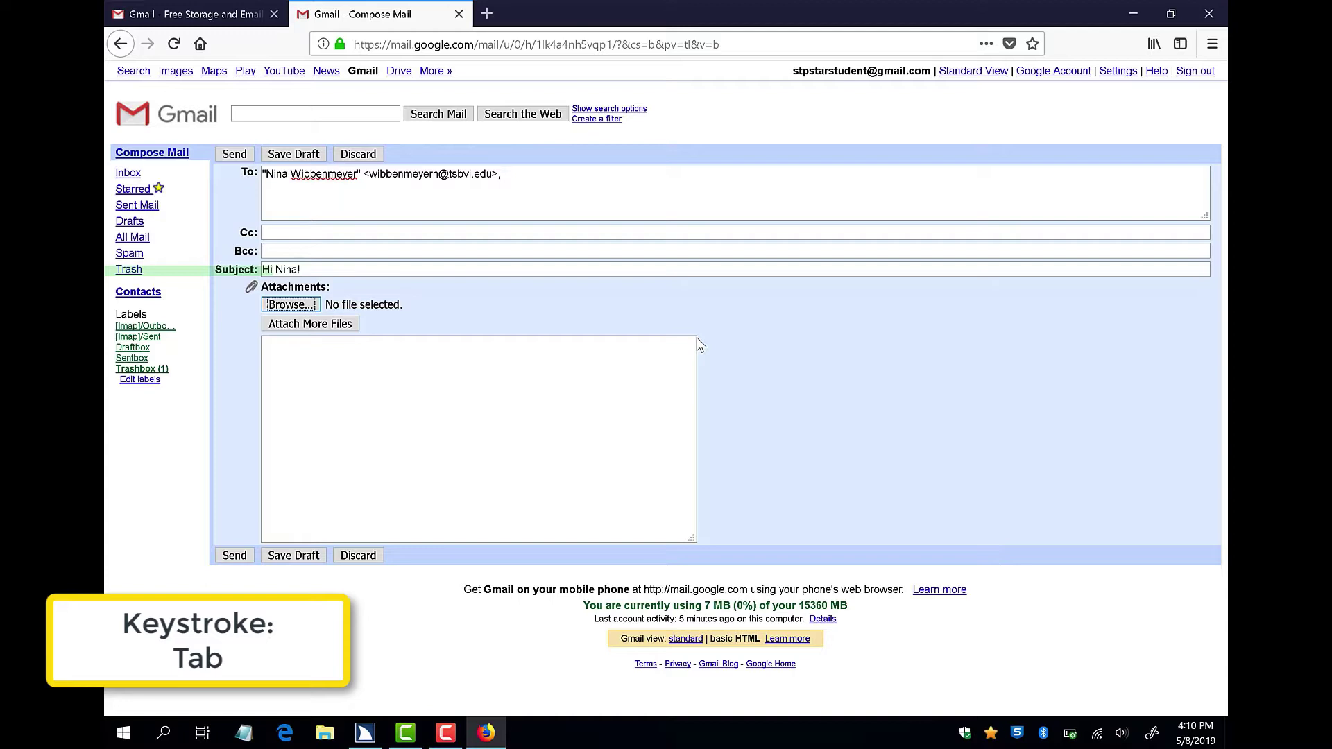
key("Tab")
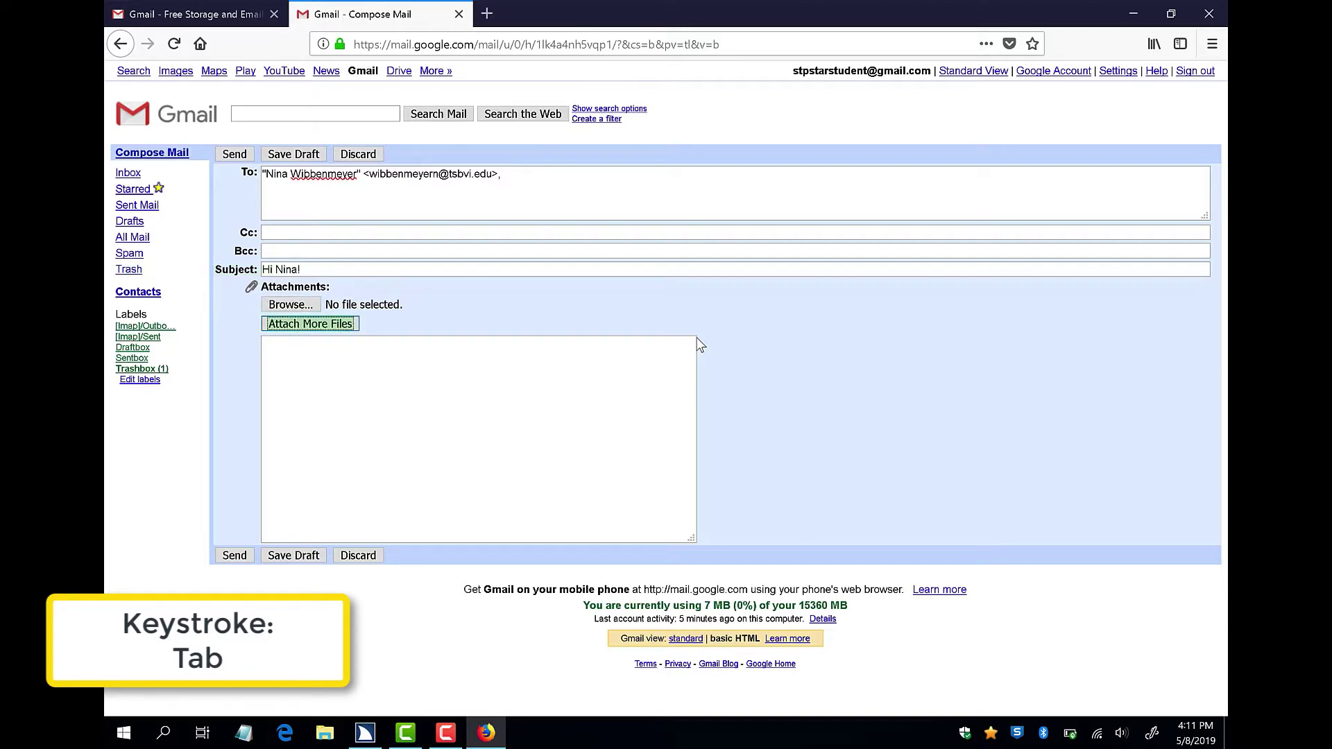
key("Tab")
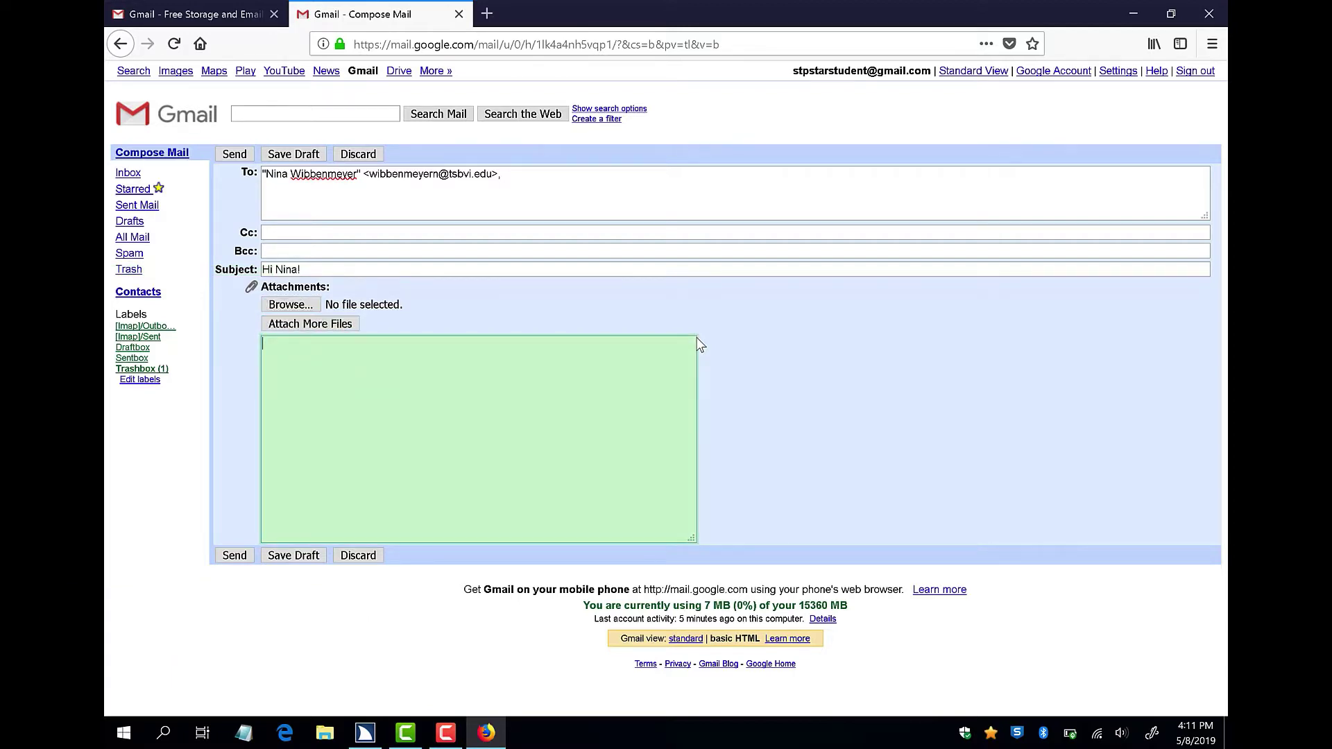
type("Hi Ni")
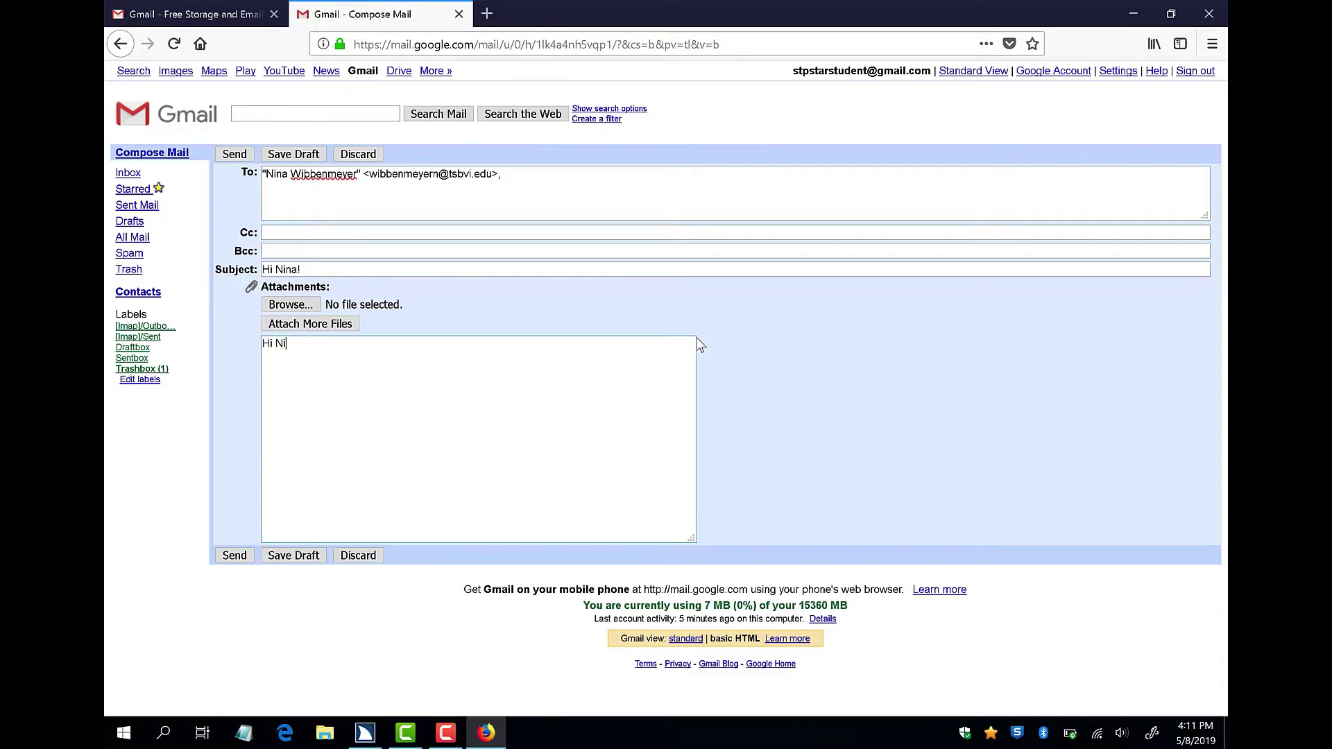
type("na,")
key("Return")
key("Return")
type("I hope you have a great day!")
key("Return")
key("Return")
type("Best,")
key("Return")
type("Amanda")
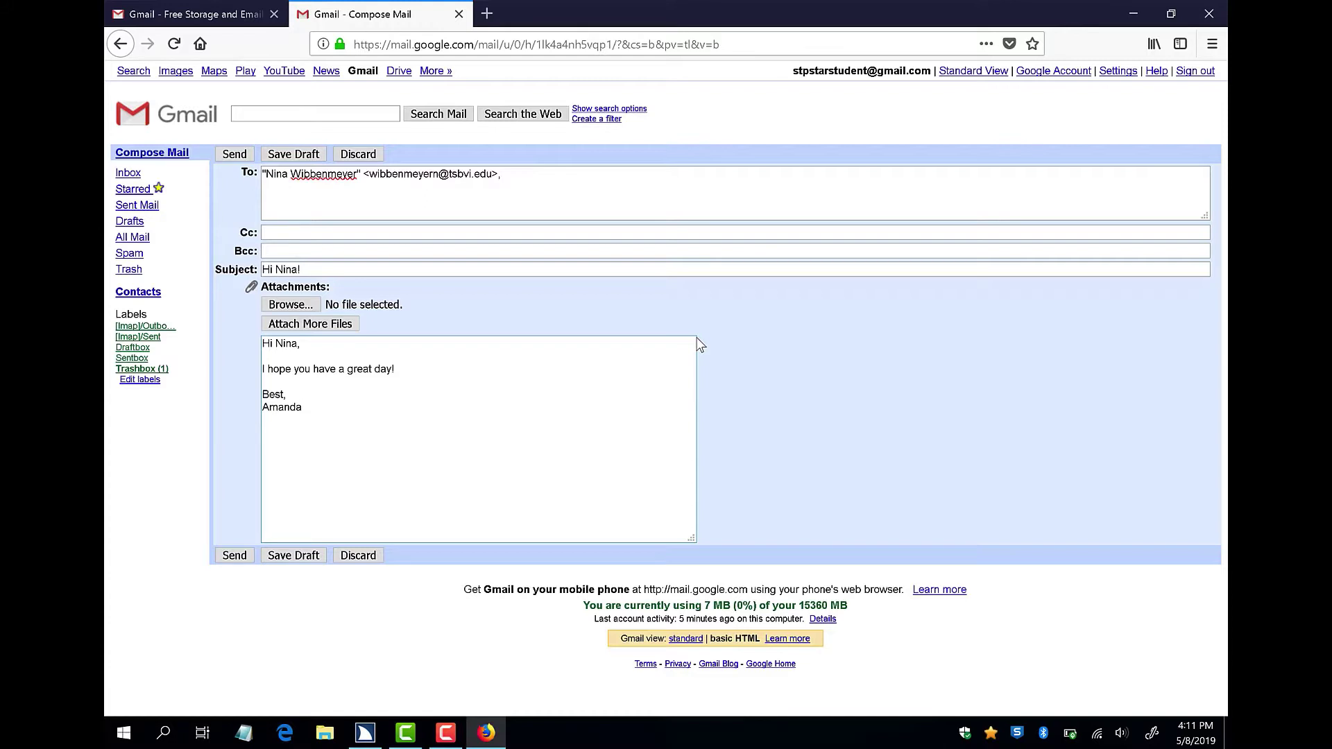
Send the finished message from the keyboard.
key("Tab")
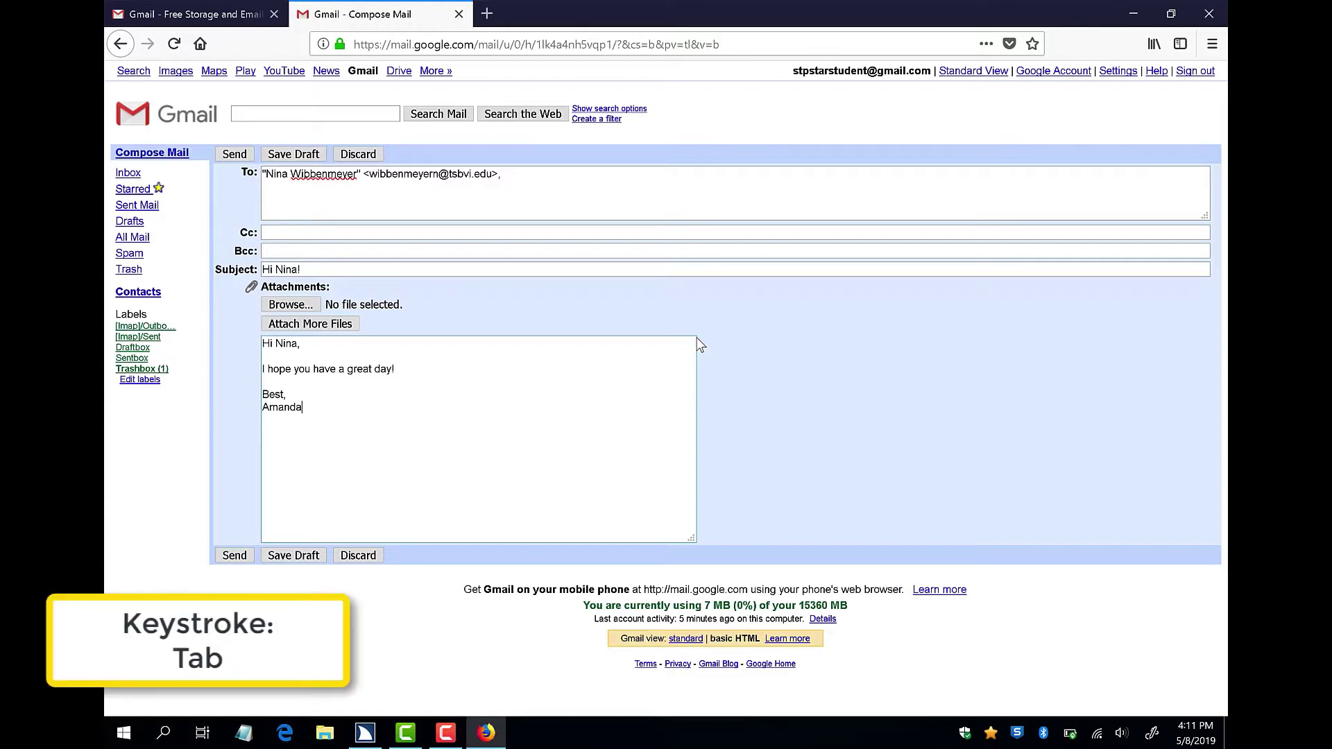
key("Tab")
key("Return")
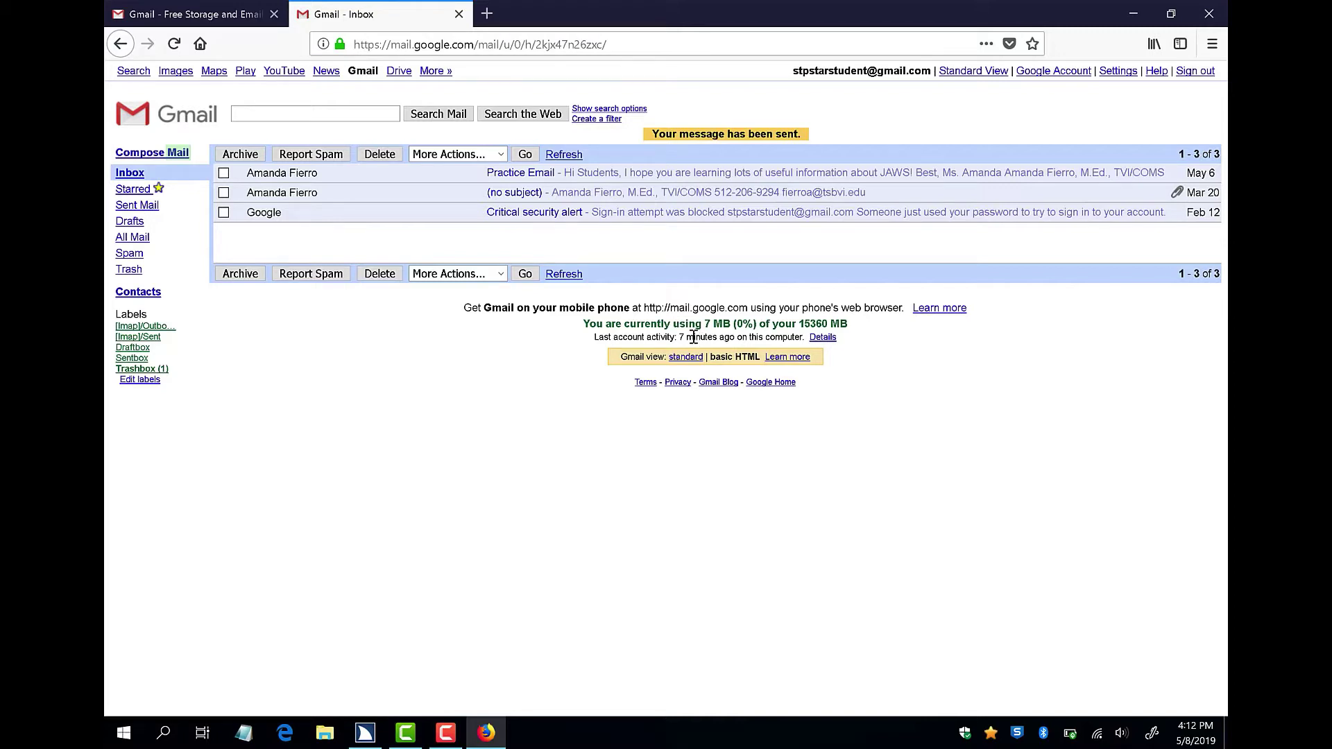
Select the Critical security alert message from Google and delete it to the Trash.
key("x")
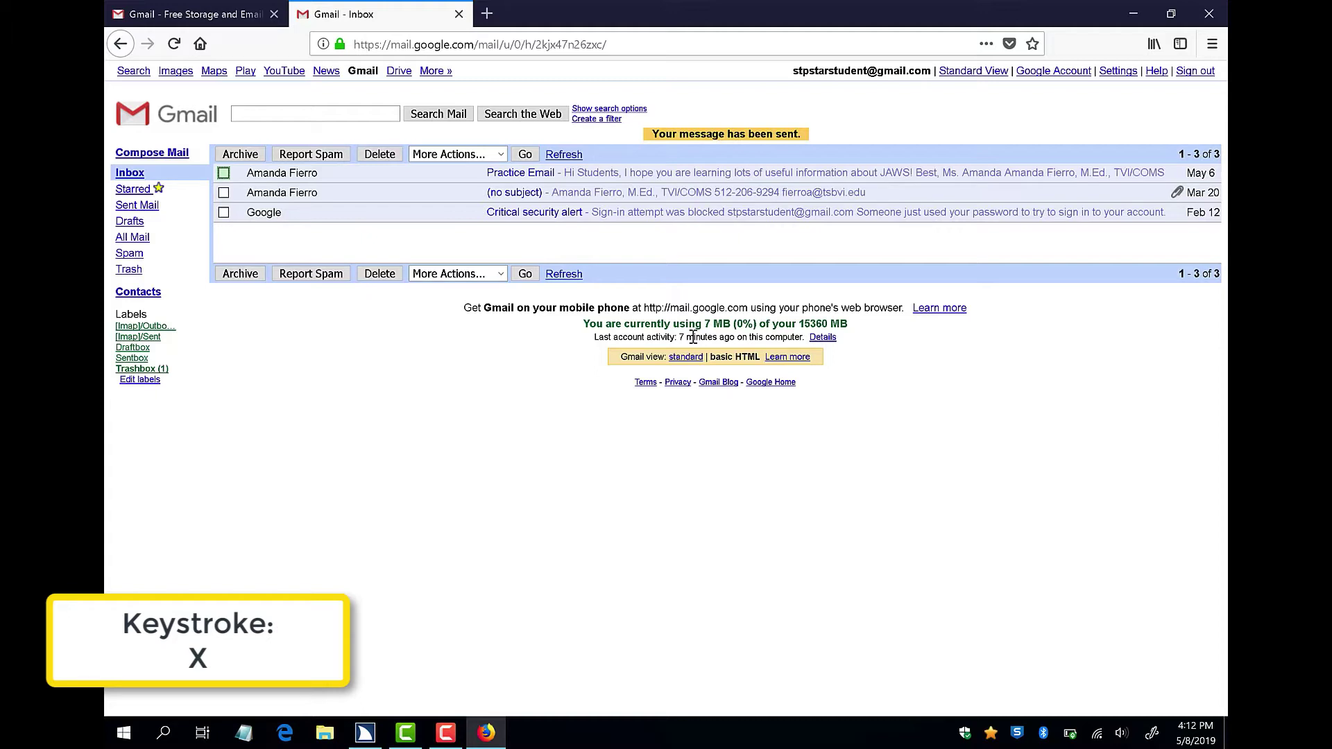
key("x")
key("x")
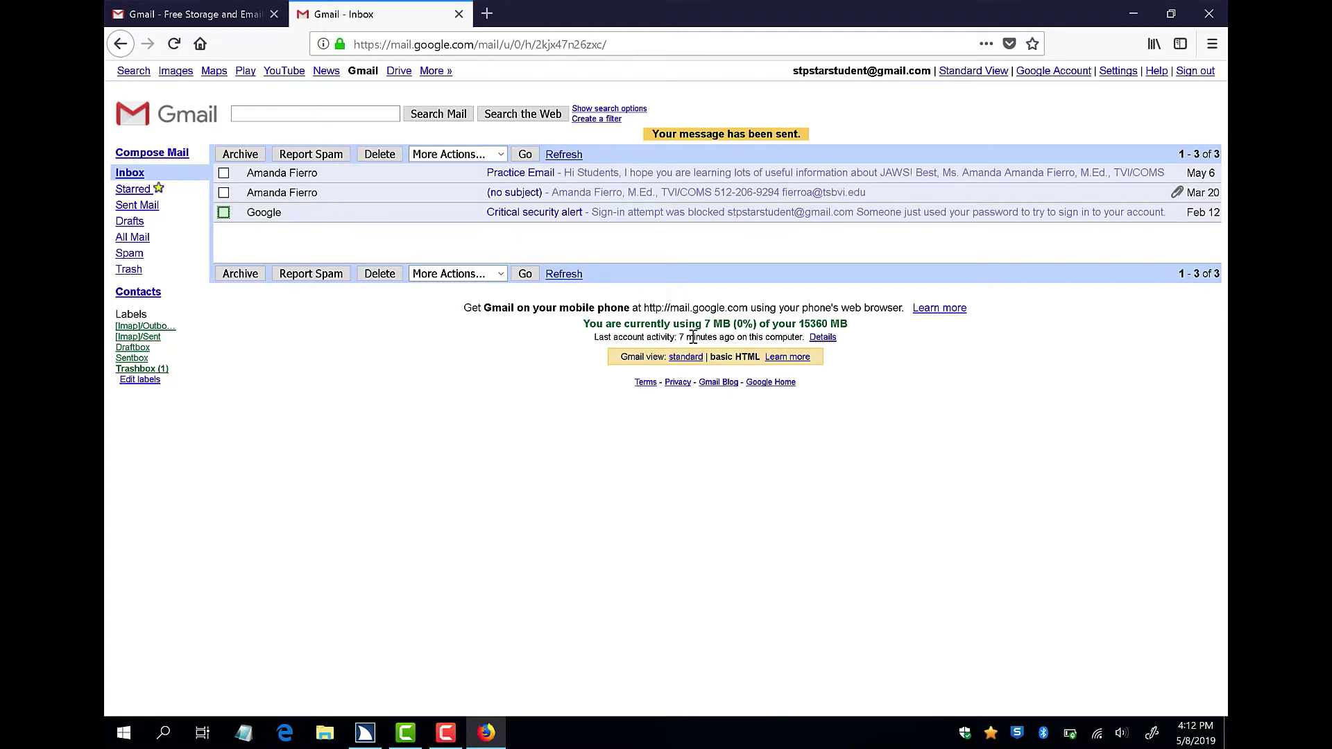
key("space")
key("b")
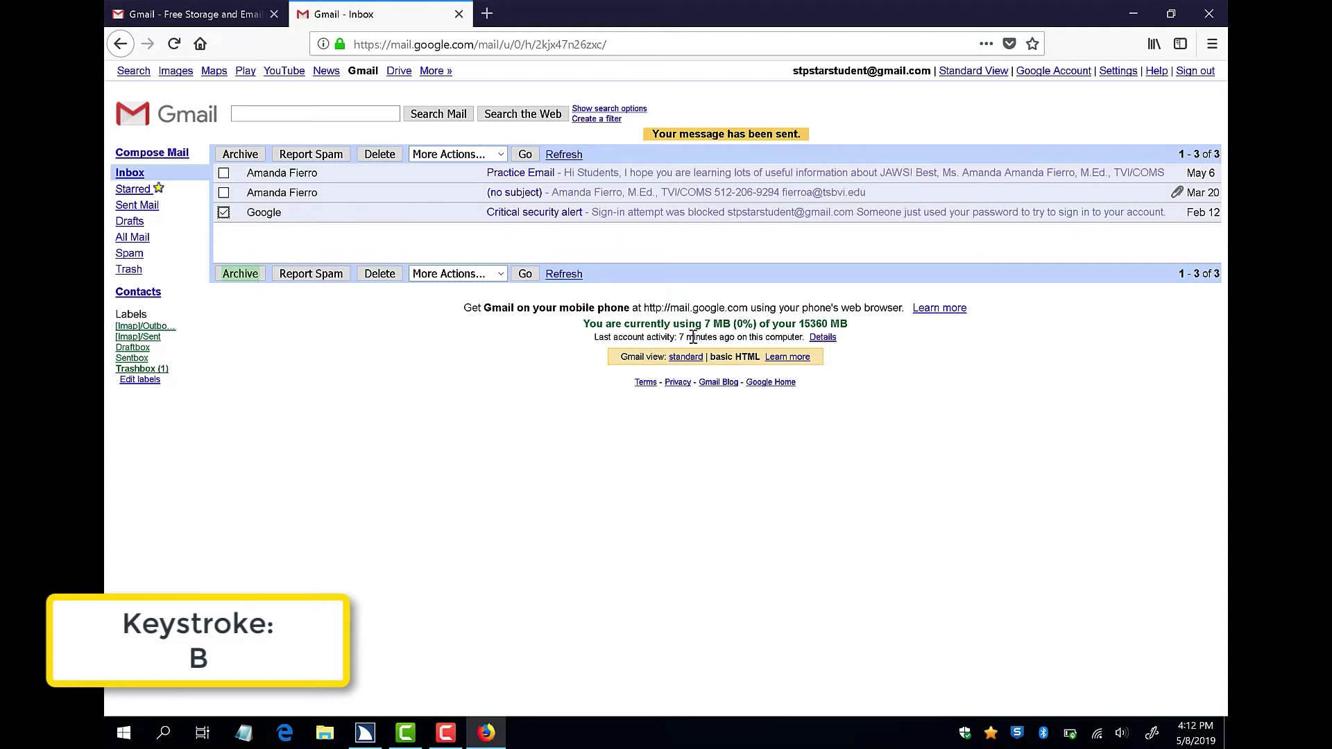
key("b")
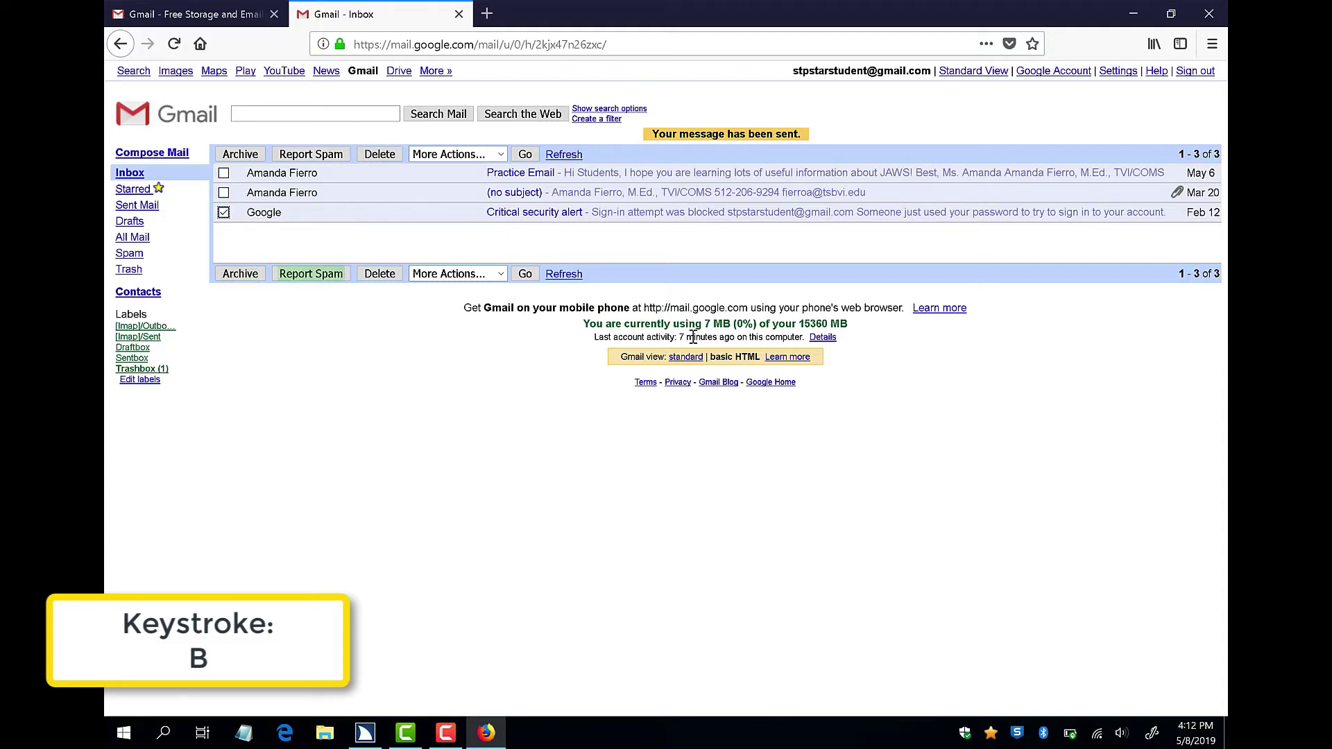
key("b")
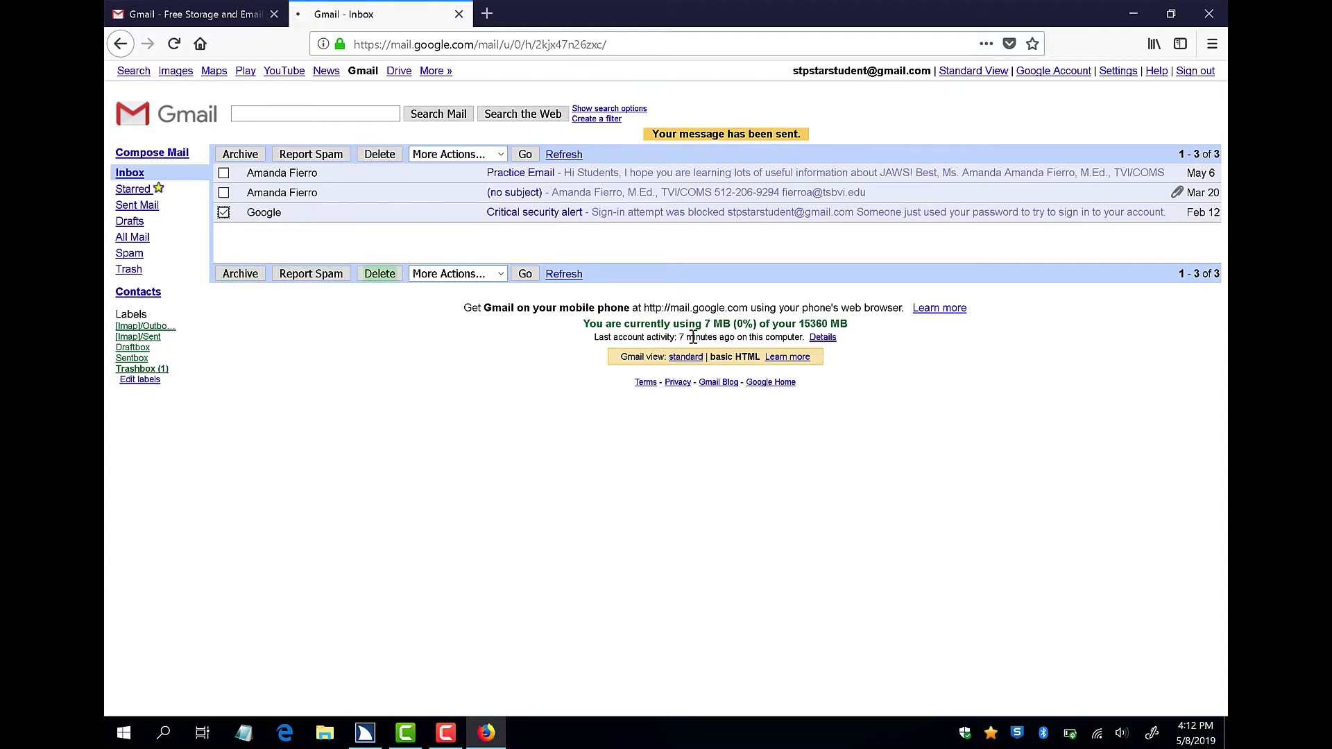
key("Return")
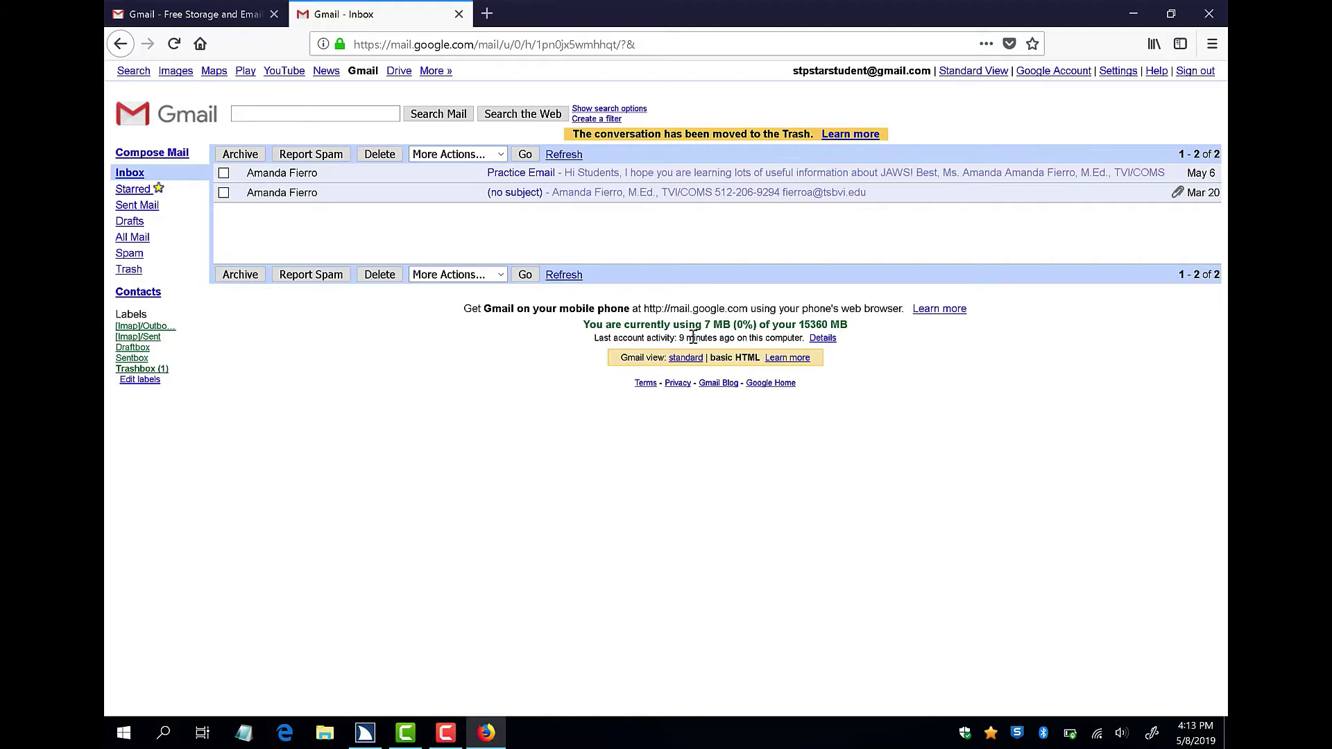
Reload the inbox with Alt+Shift+I so only the 2 remaining messages show.
key("Tab")
key("Tab")
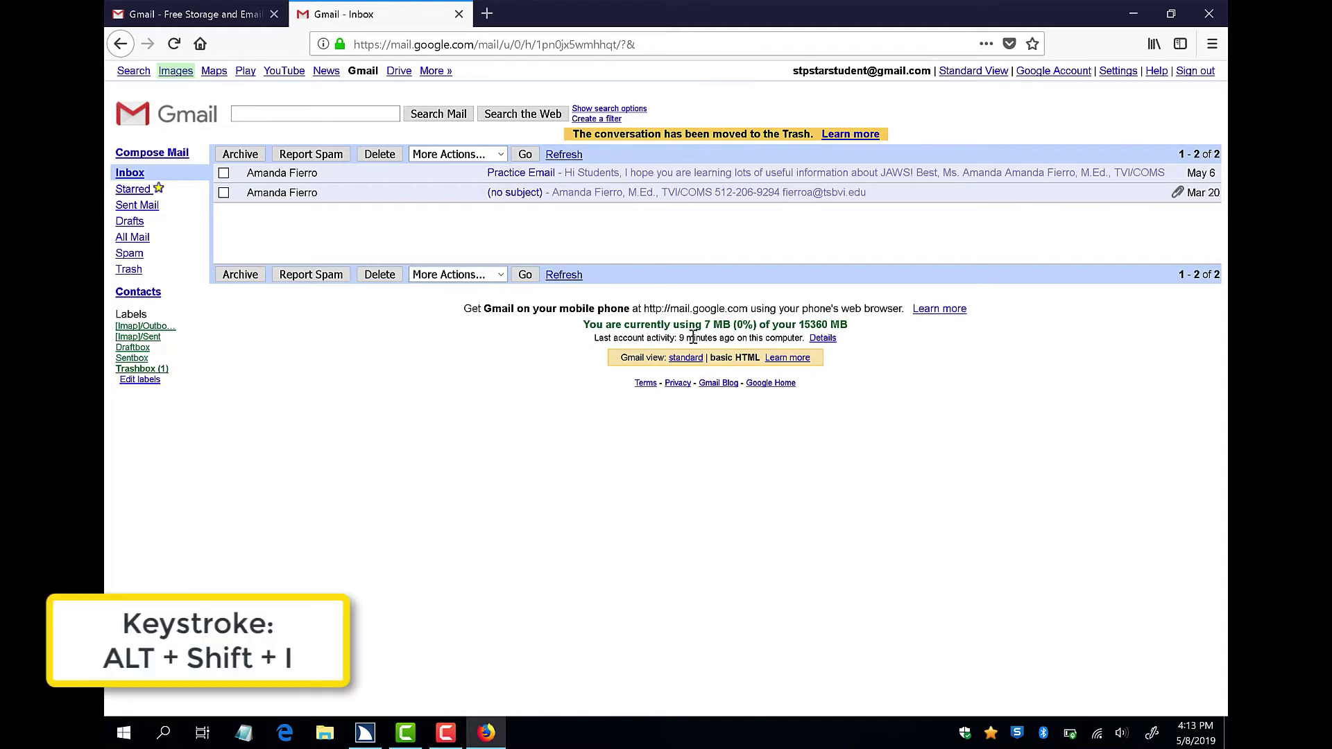
key("alt+shift+i")
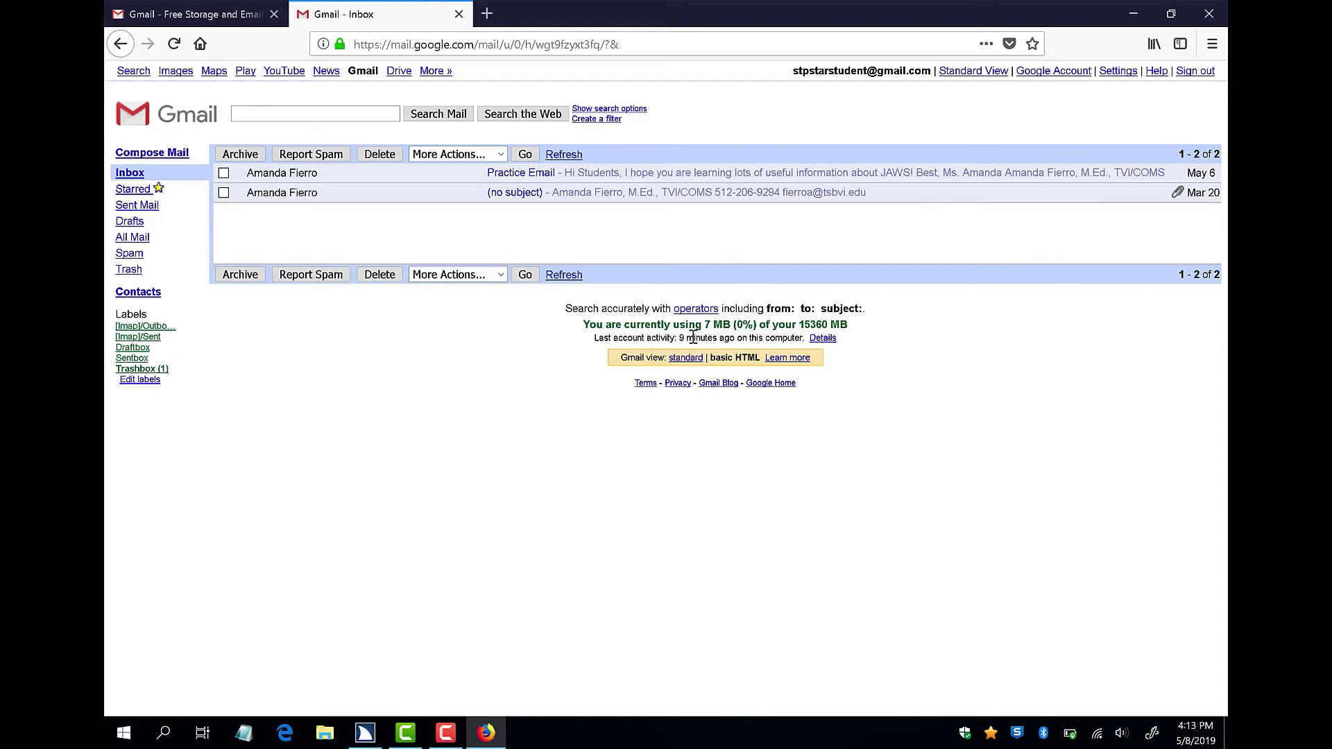
key("Insert+F7")
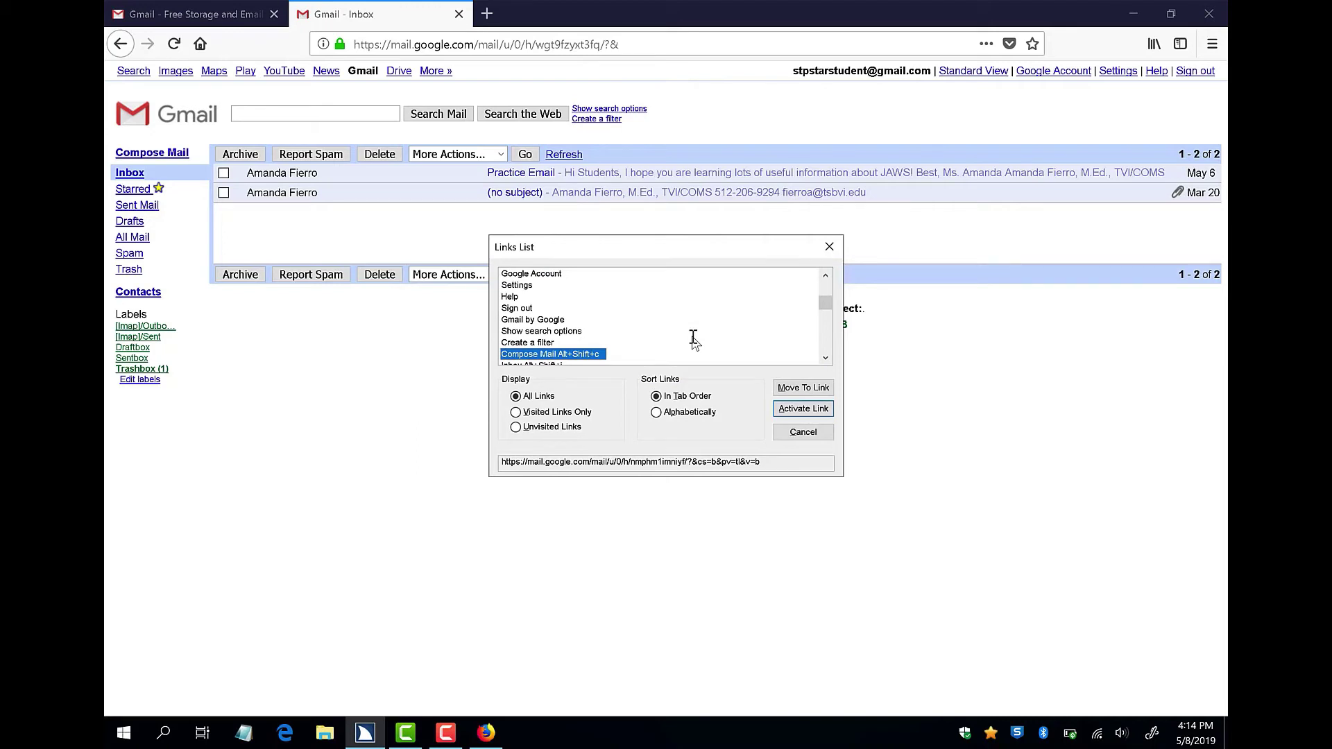
key("Down")
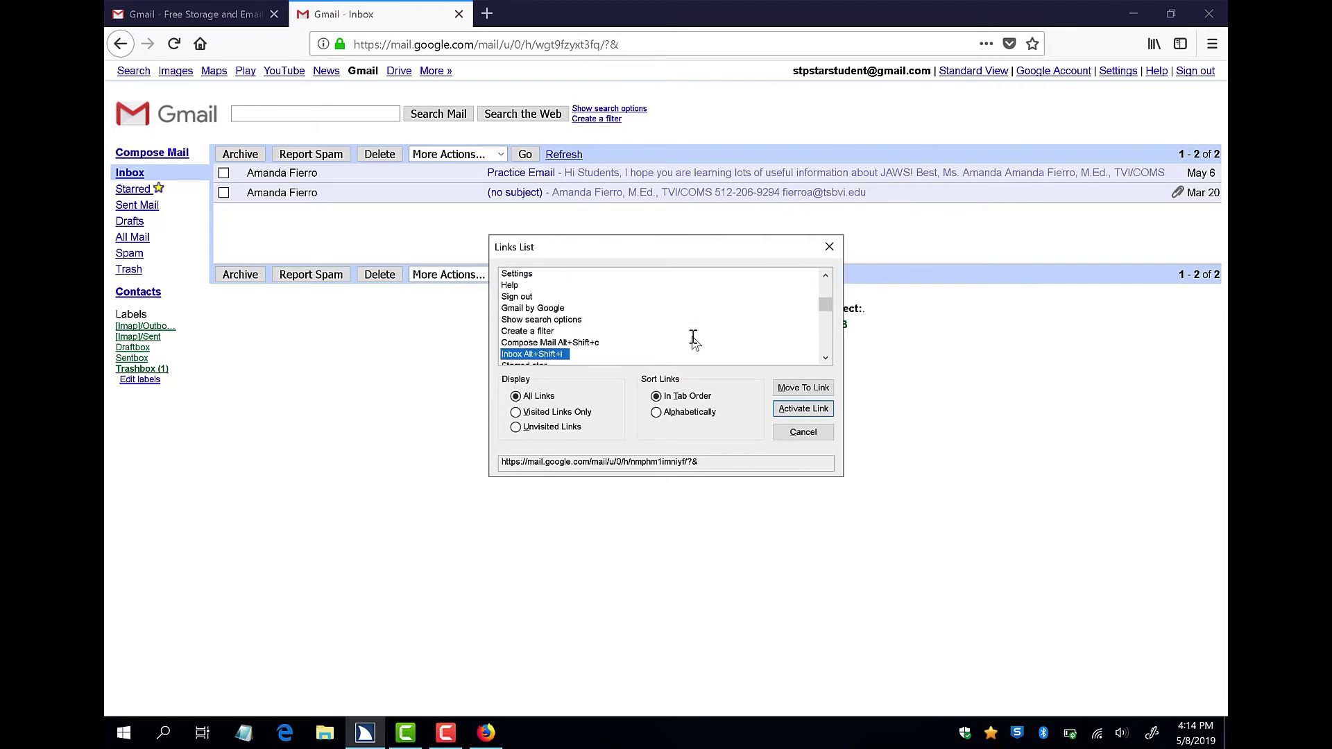
key("Down")
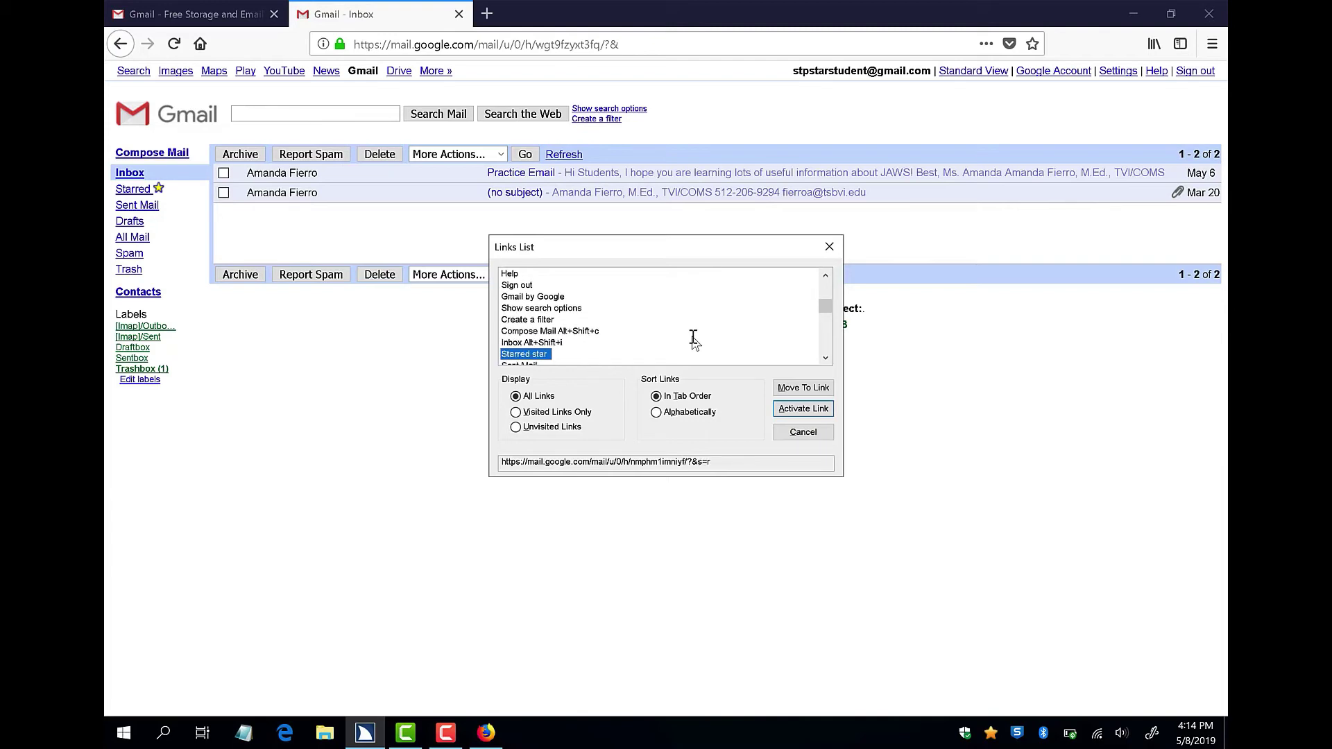
key("Down")
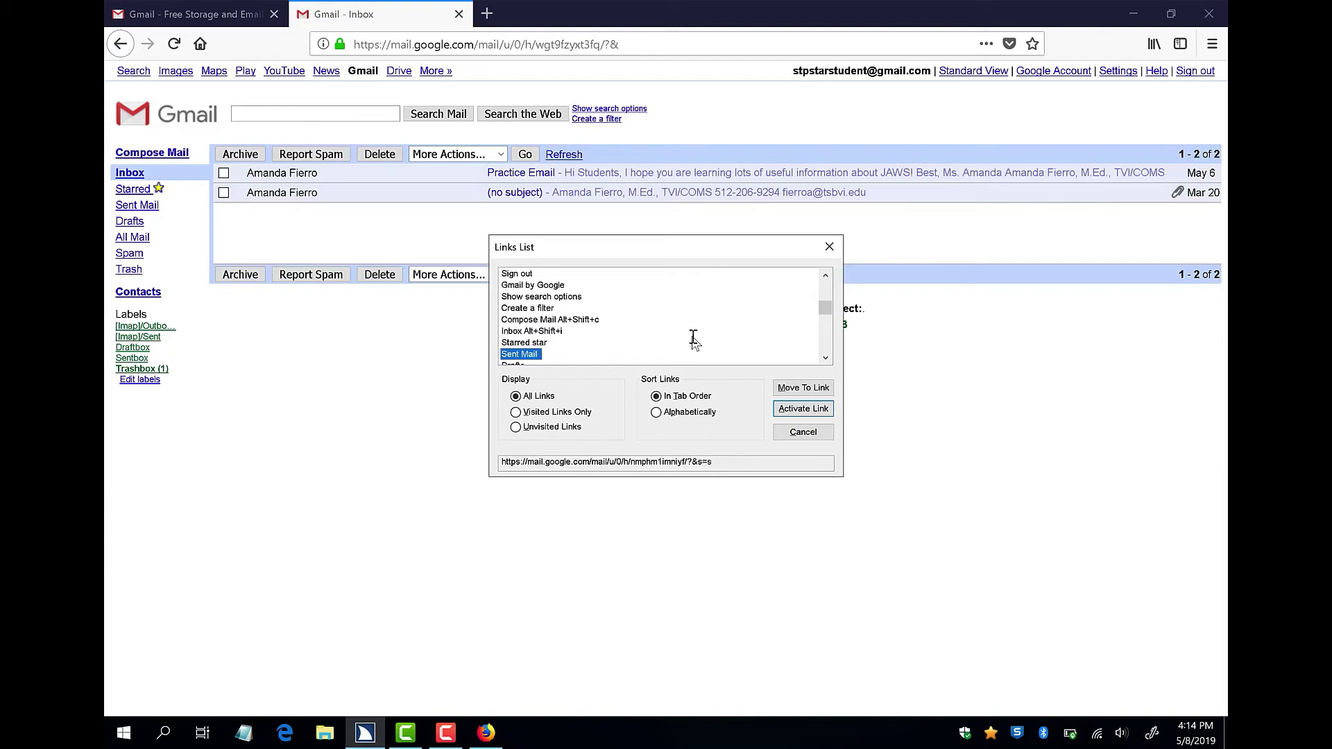
key("Down")
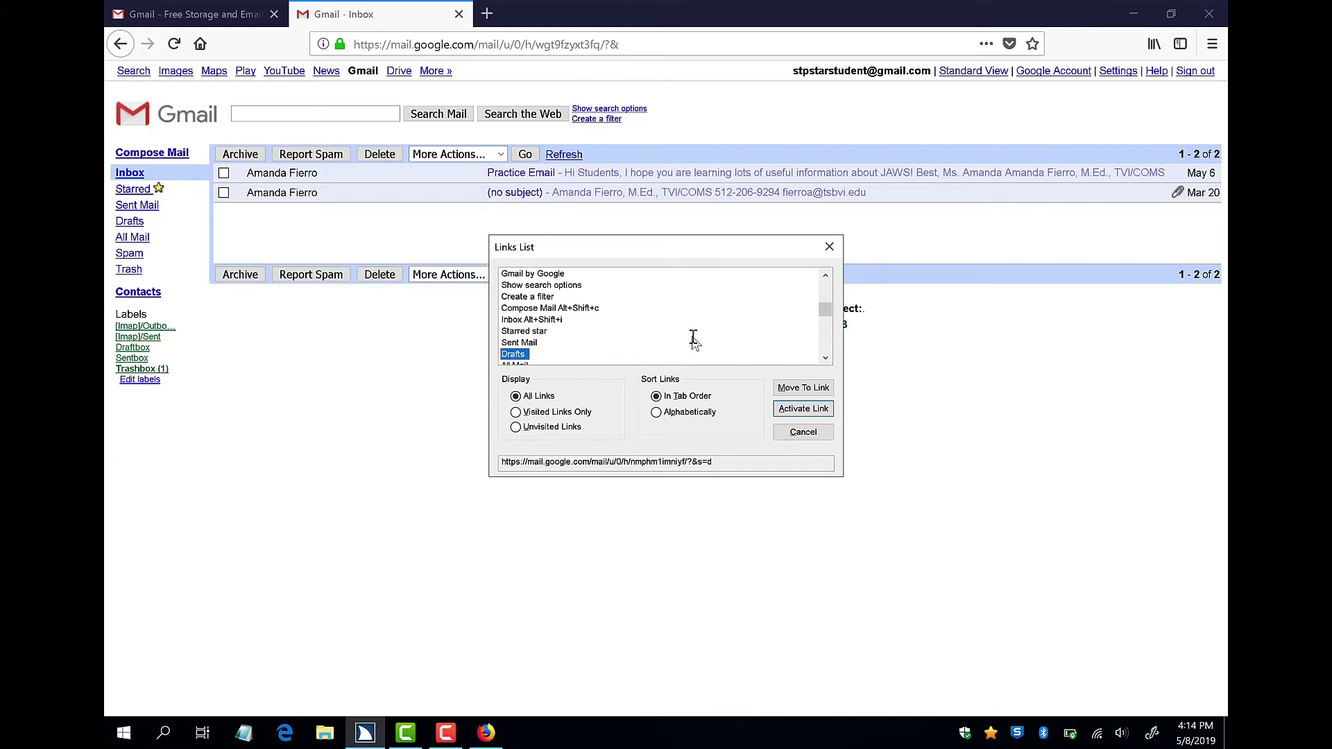
key("Down")
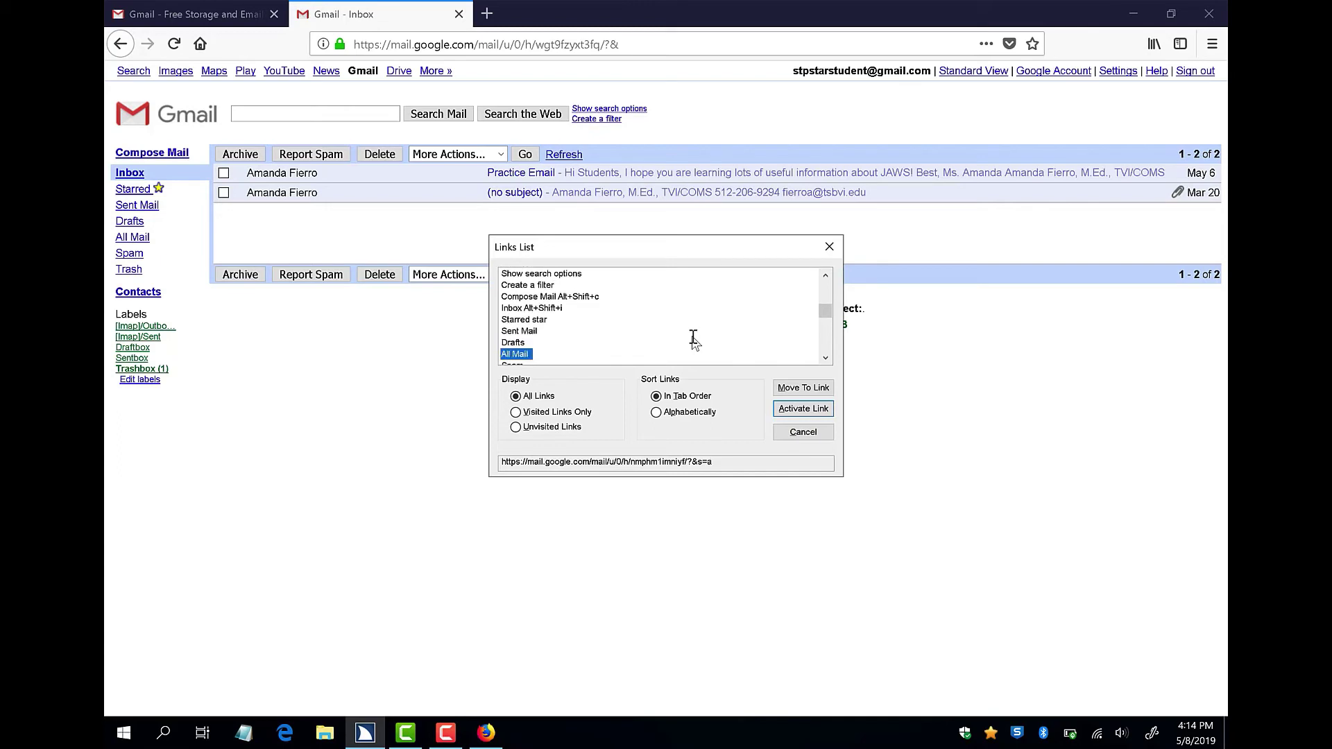
key("Down")
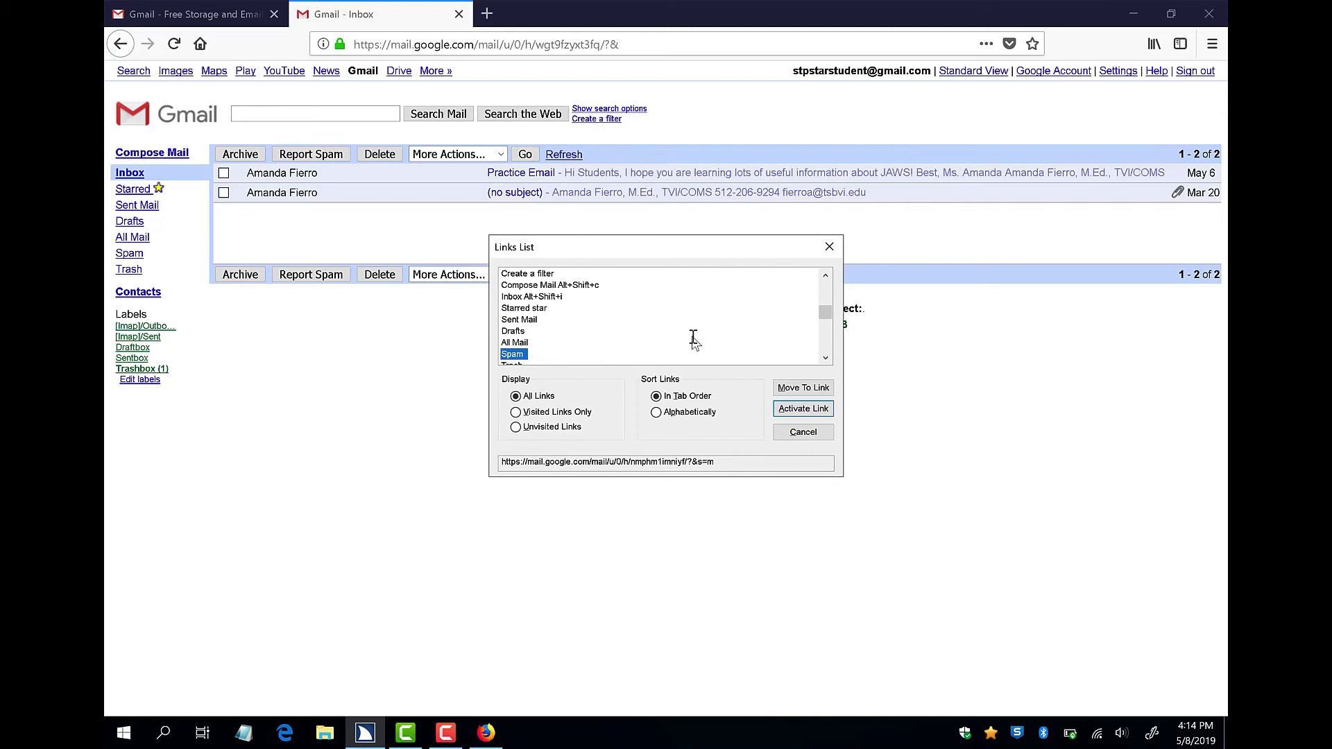
key("Down")
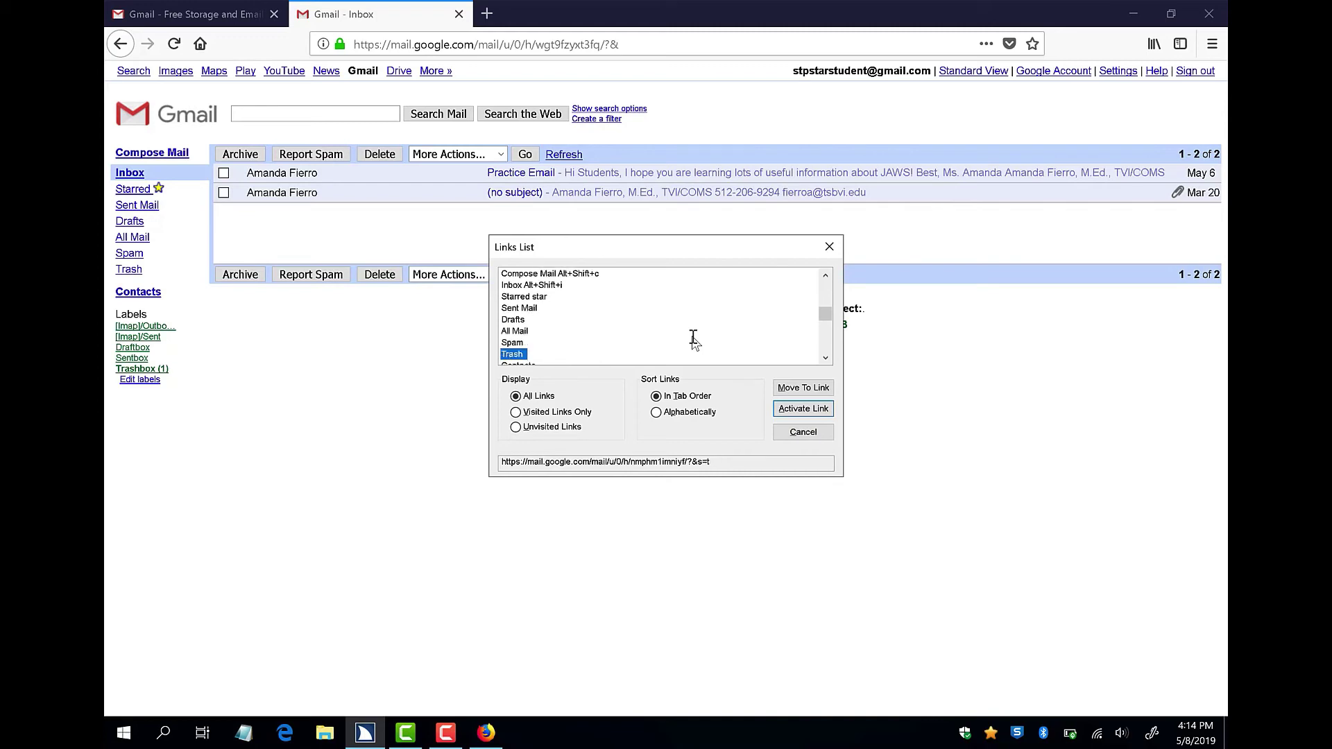
key("Escape")
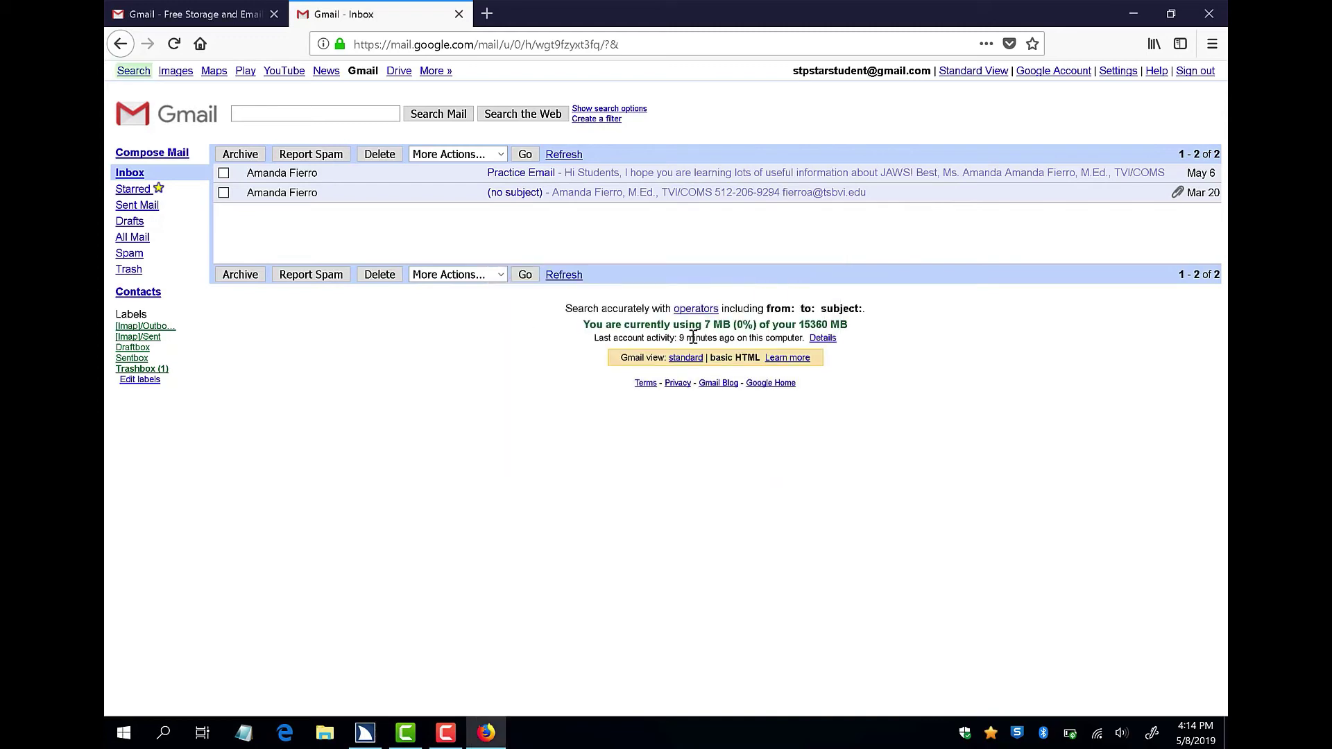